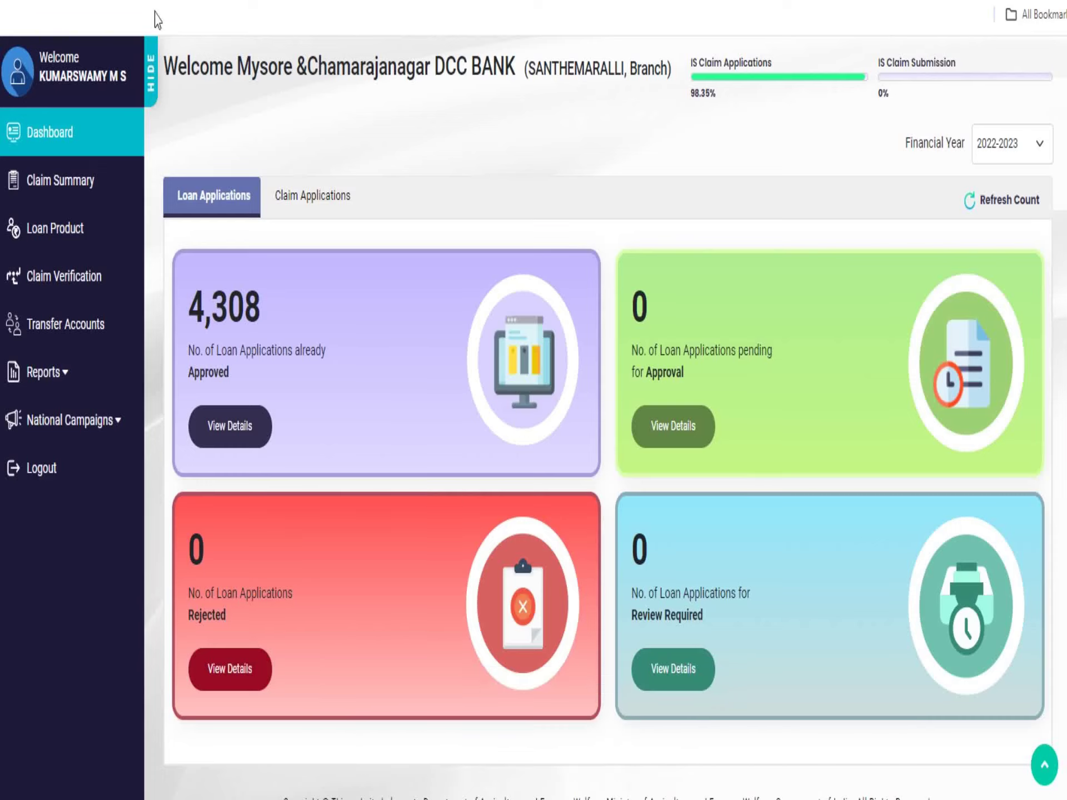
- Open the loan product inbox and filter it by Branch/PACS to show only PACS entries
click(54, 234)
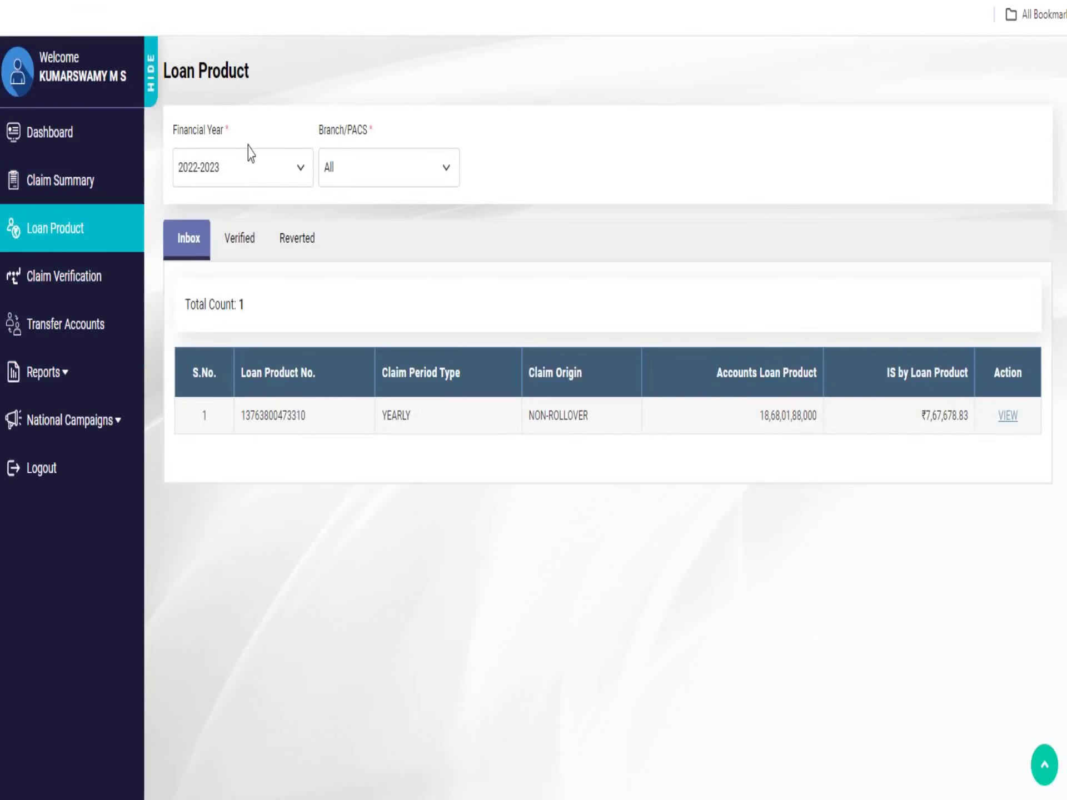
click(378, 173)
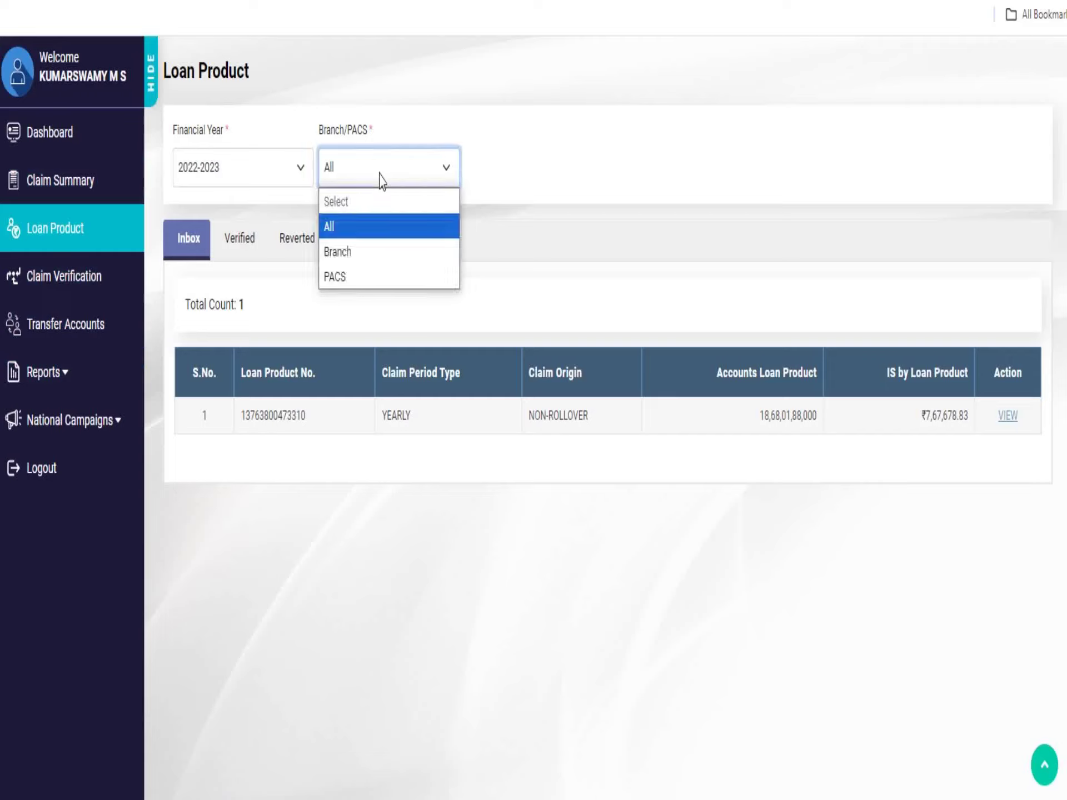
click(210, 177)
click(215, 174)
click(207, 257)
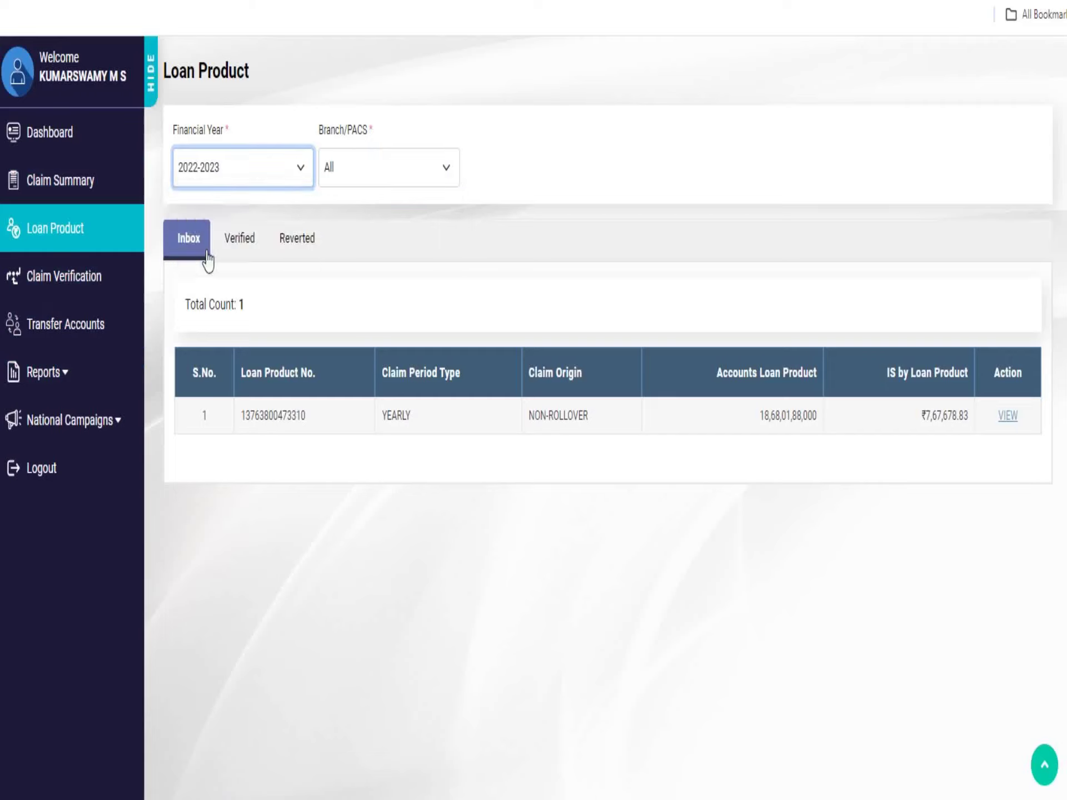
click(372, 174)
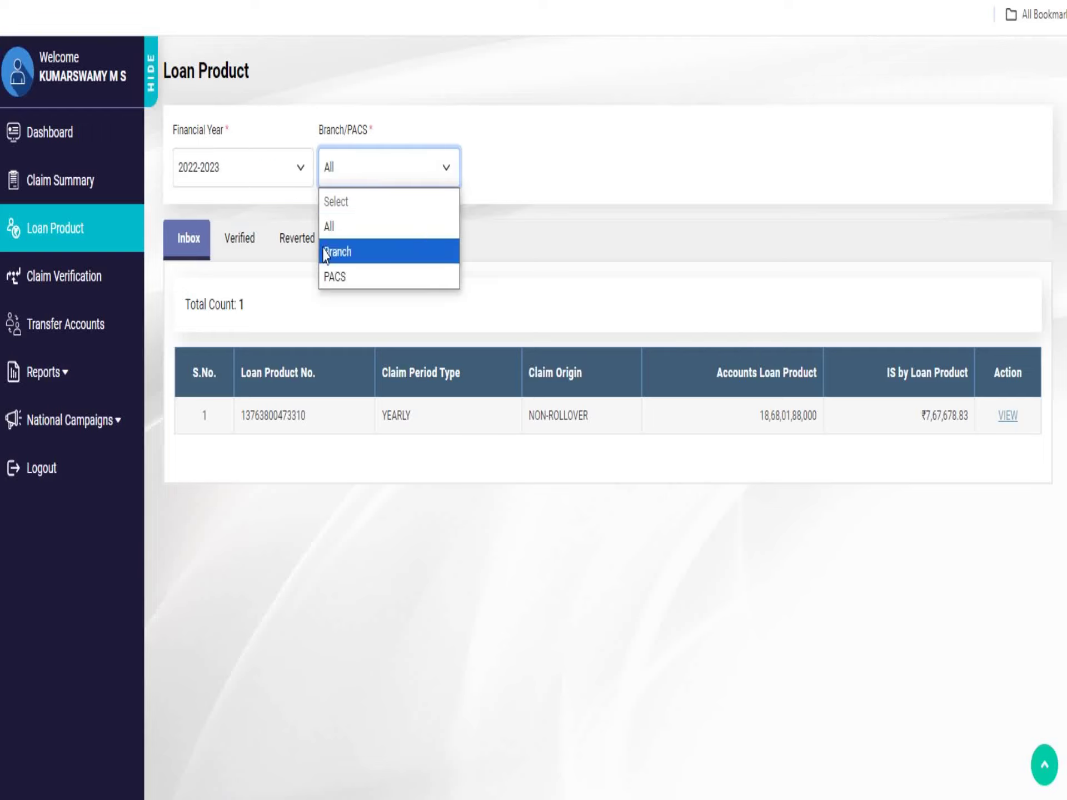
click(332, 276)
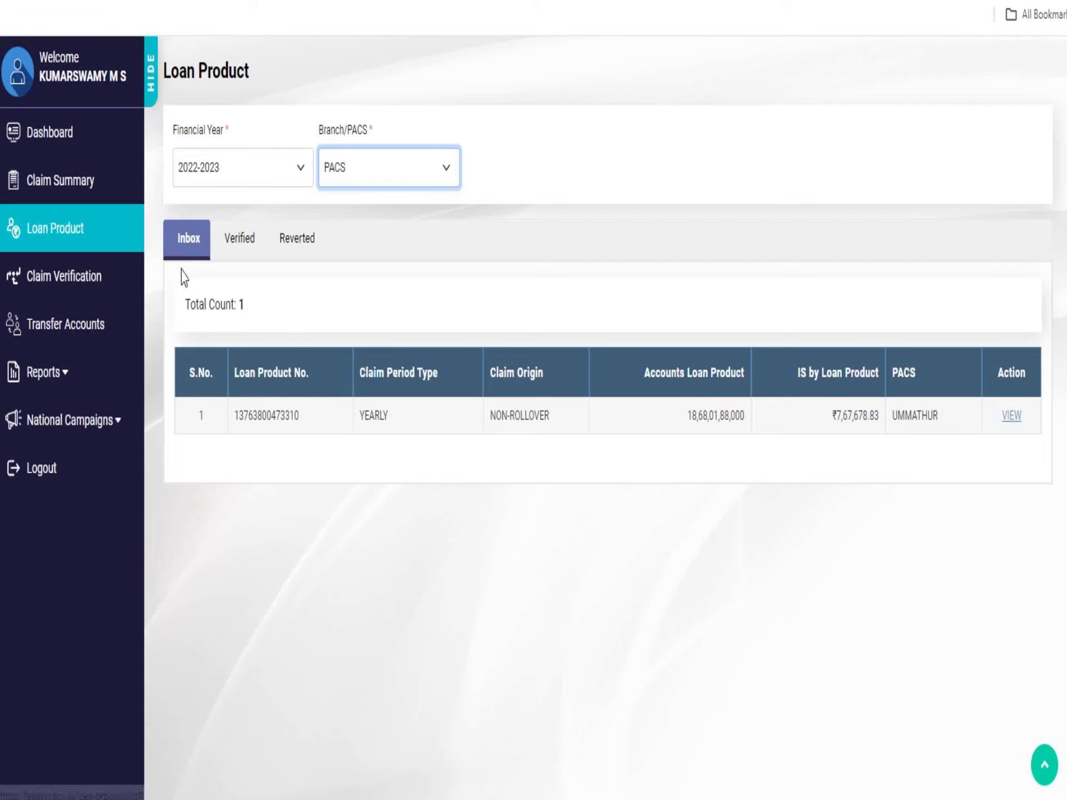
click(190, 247)
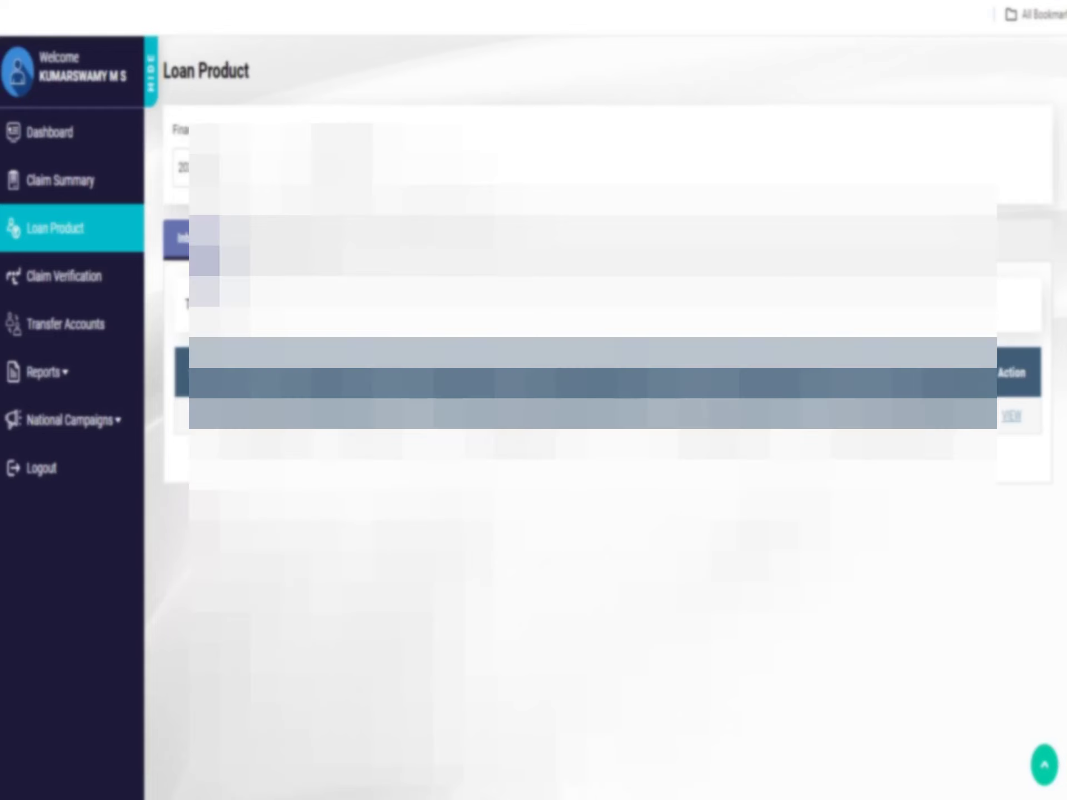
- Open the PACS loan product with the yearly claim period and non-rollover origin, and verify it
click(1011, 418)
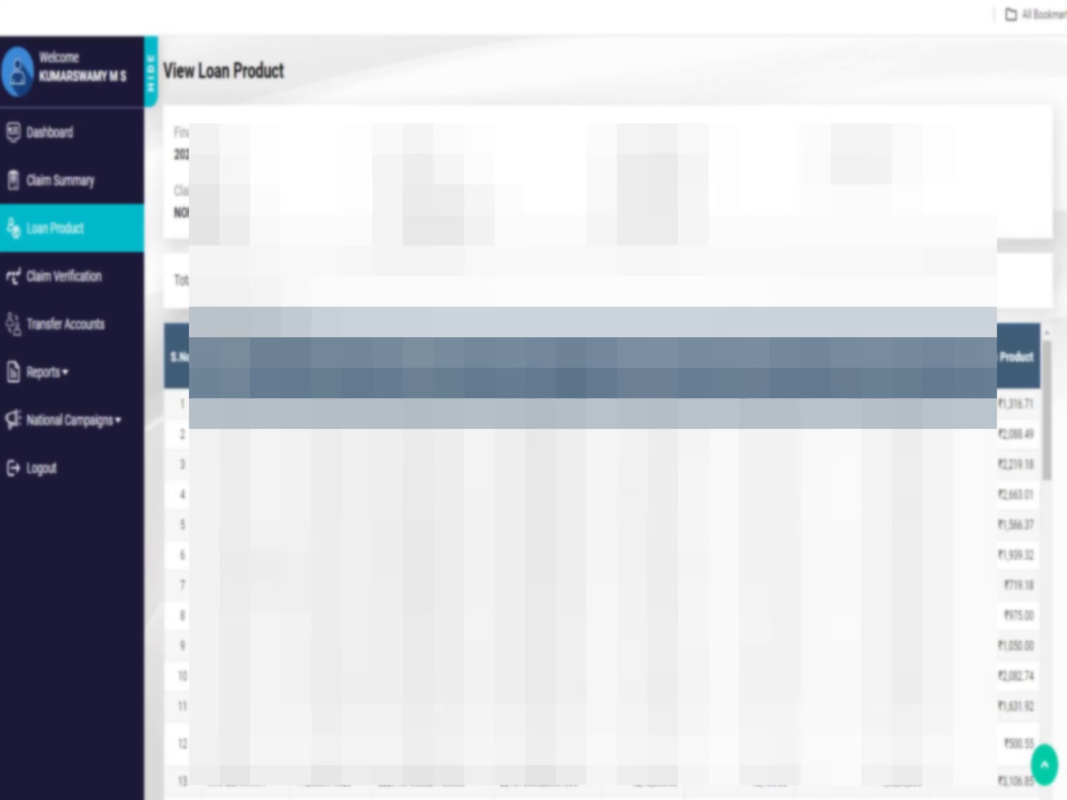
scroll(185, 394, down, 20)
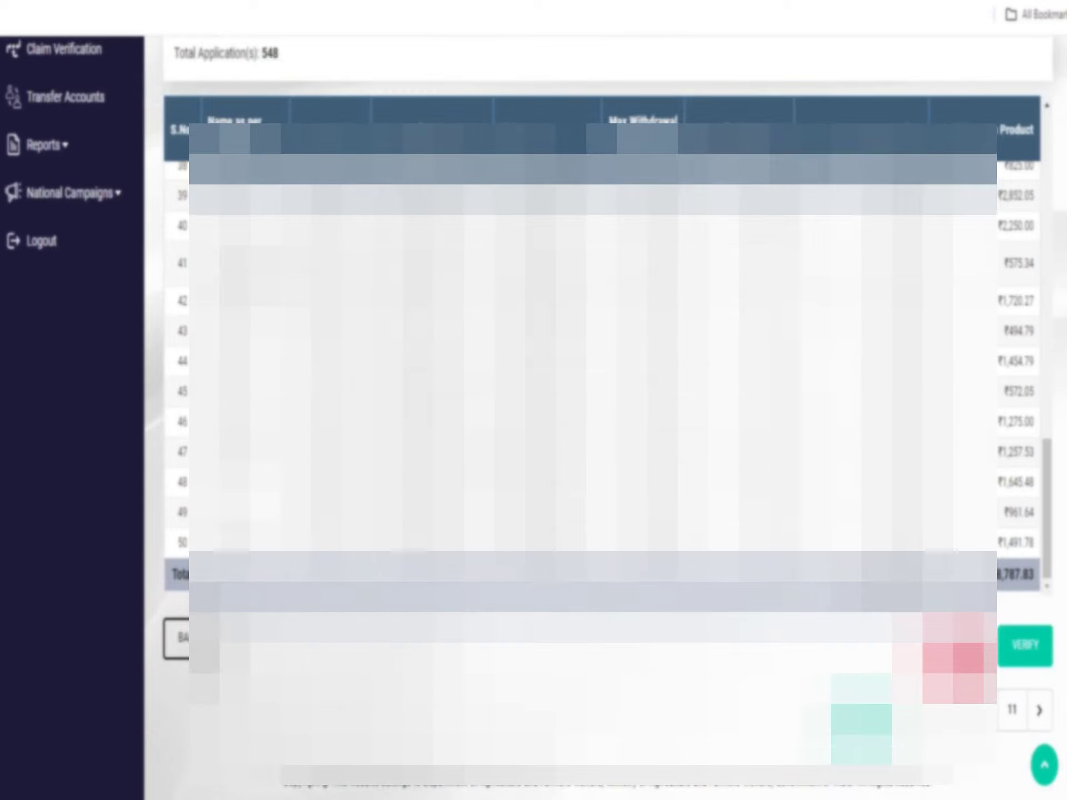
scroll(600, 378, up, 20)
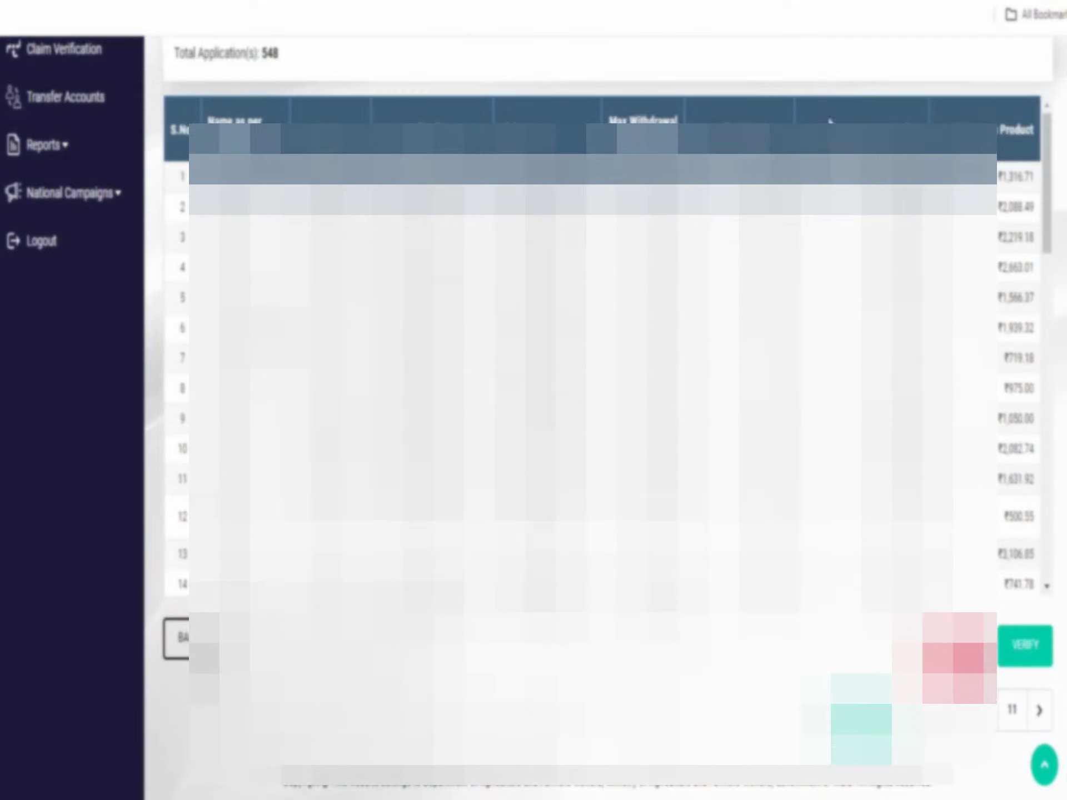
scroll(600, 378, up, 5)
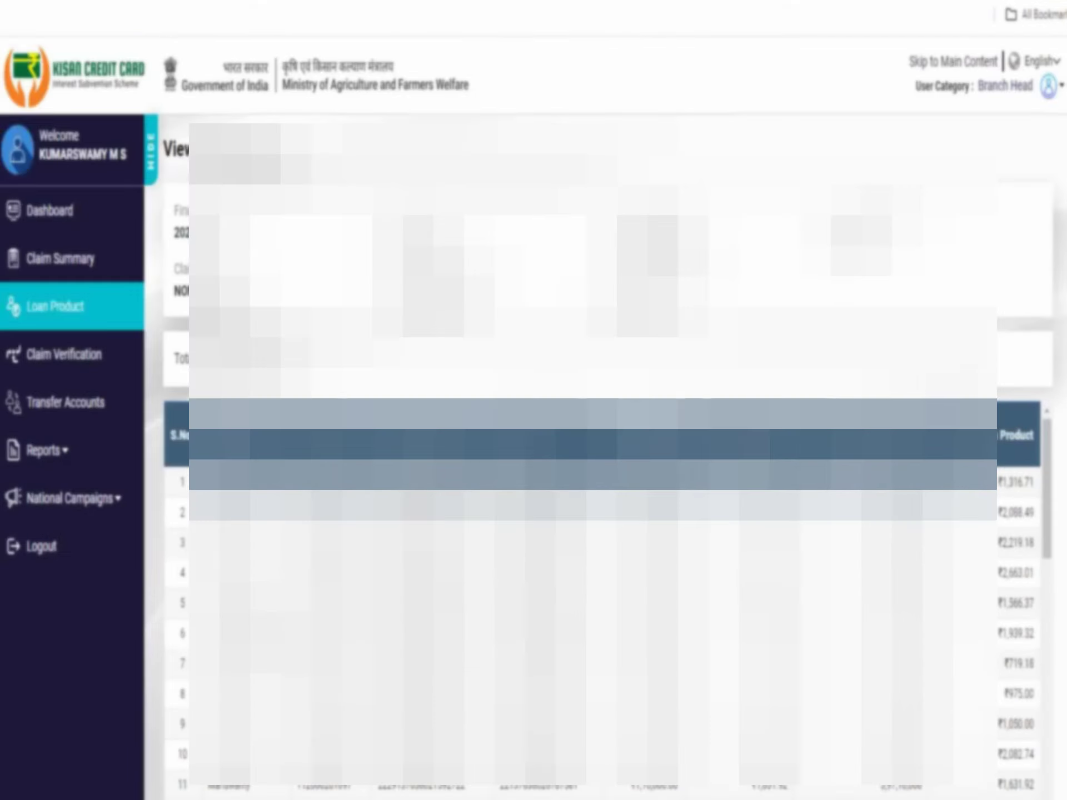
scroll(600, 377, down, 20)
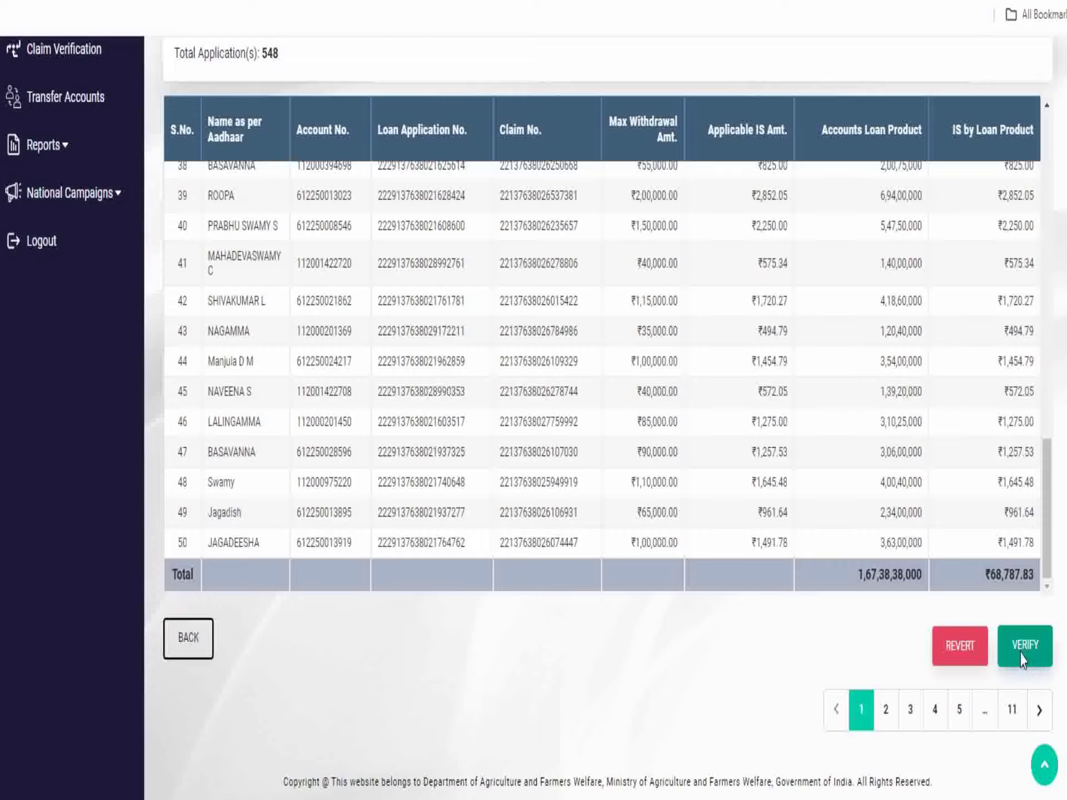
click(1022, 655)
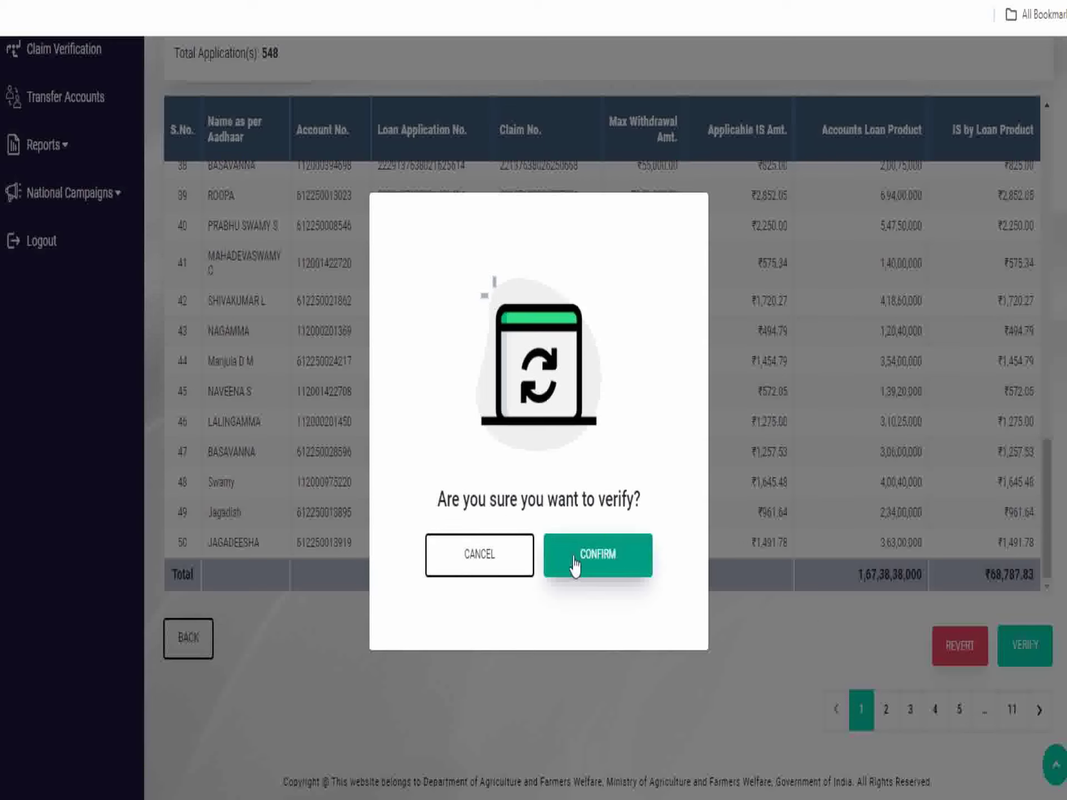
click(598, 563)
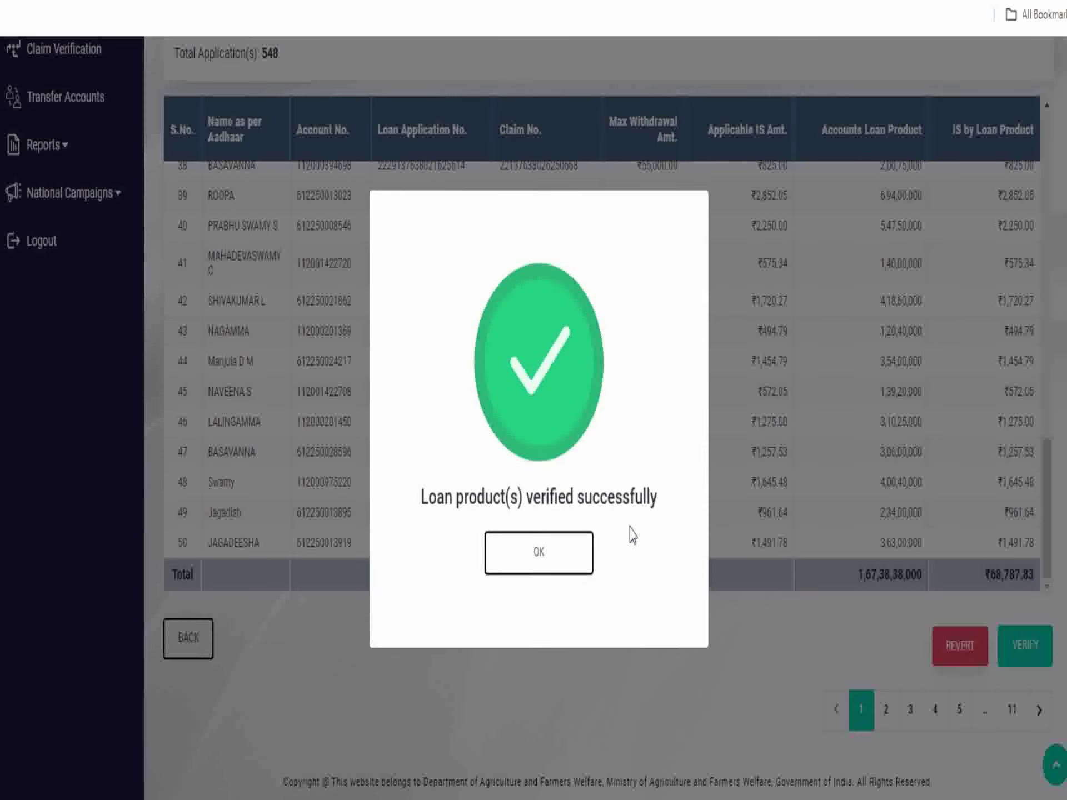
click(549, 570)
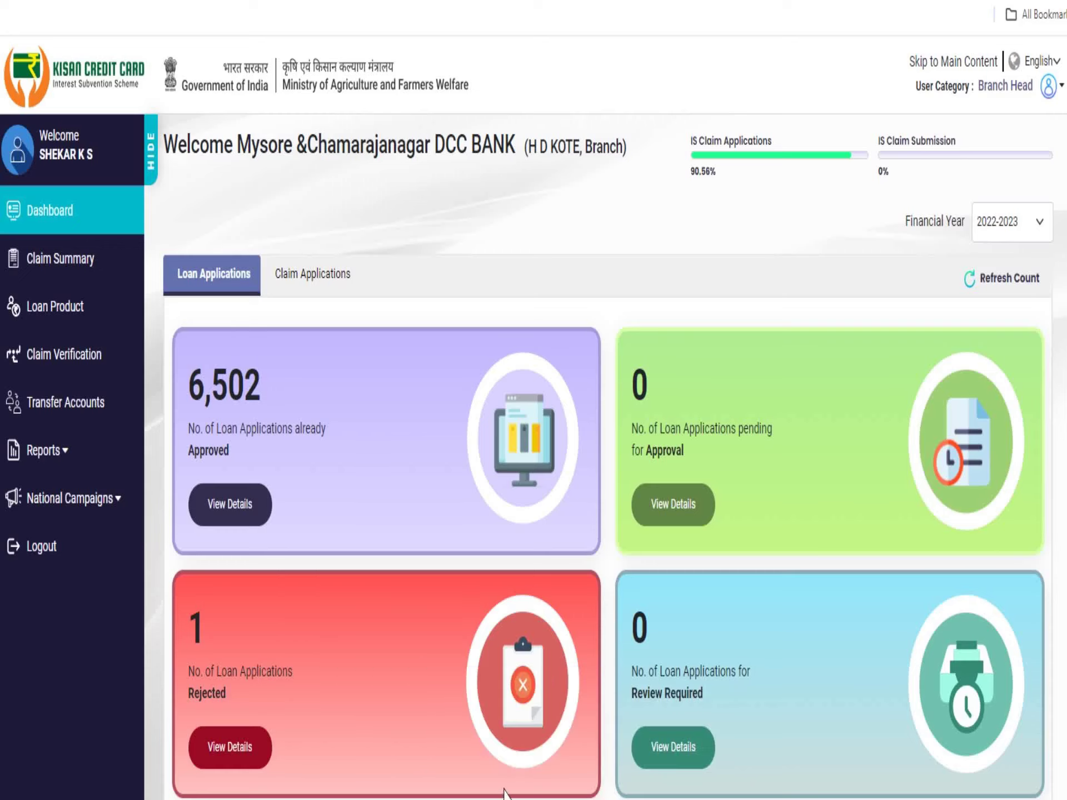
- Open the claim summary and filter the claims by NON-ROLLOVER claim origin
click(54, 262)
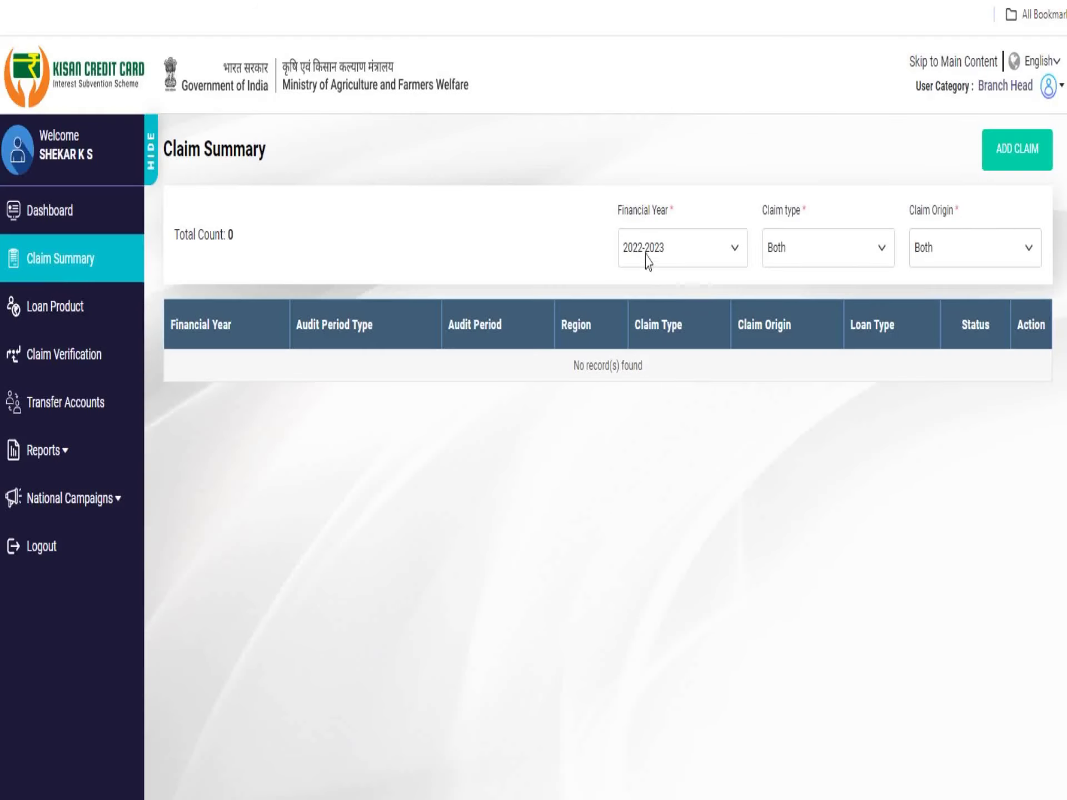
click(820, 253)
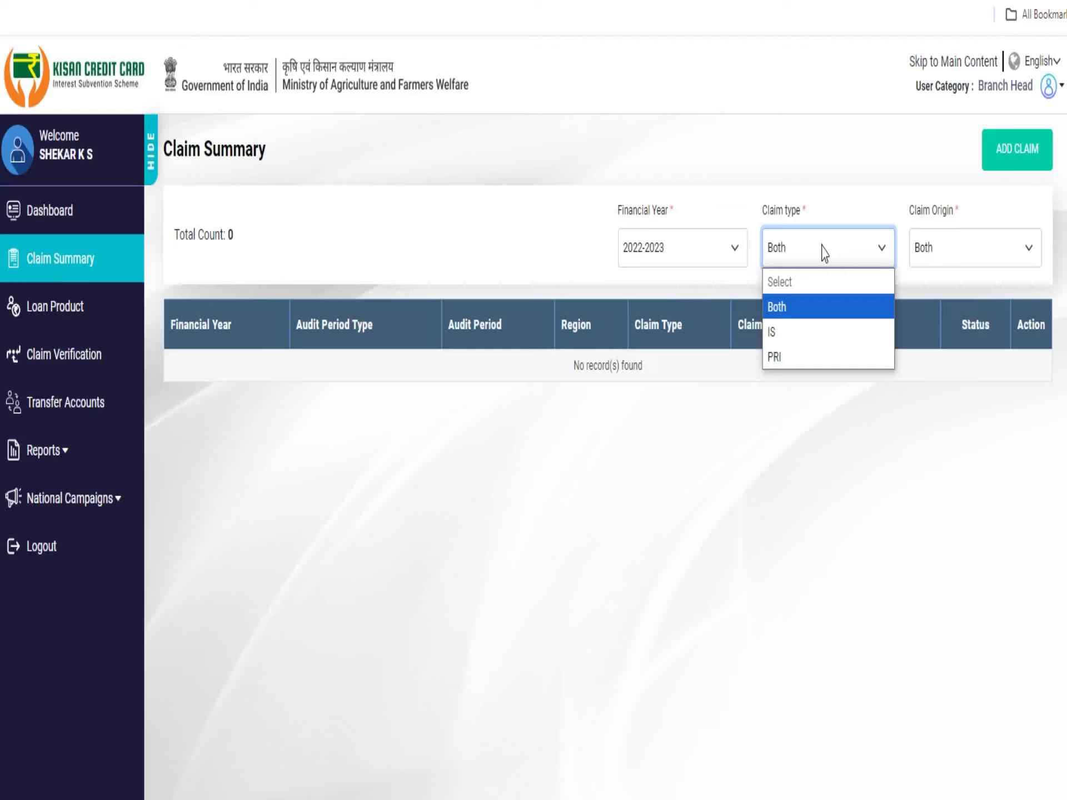
click(824, 253)
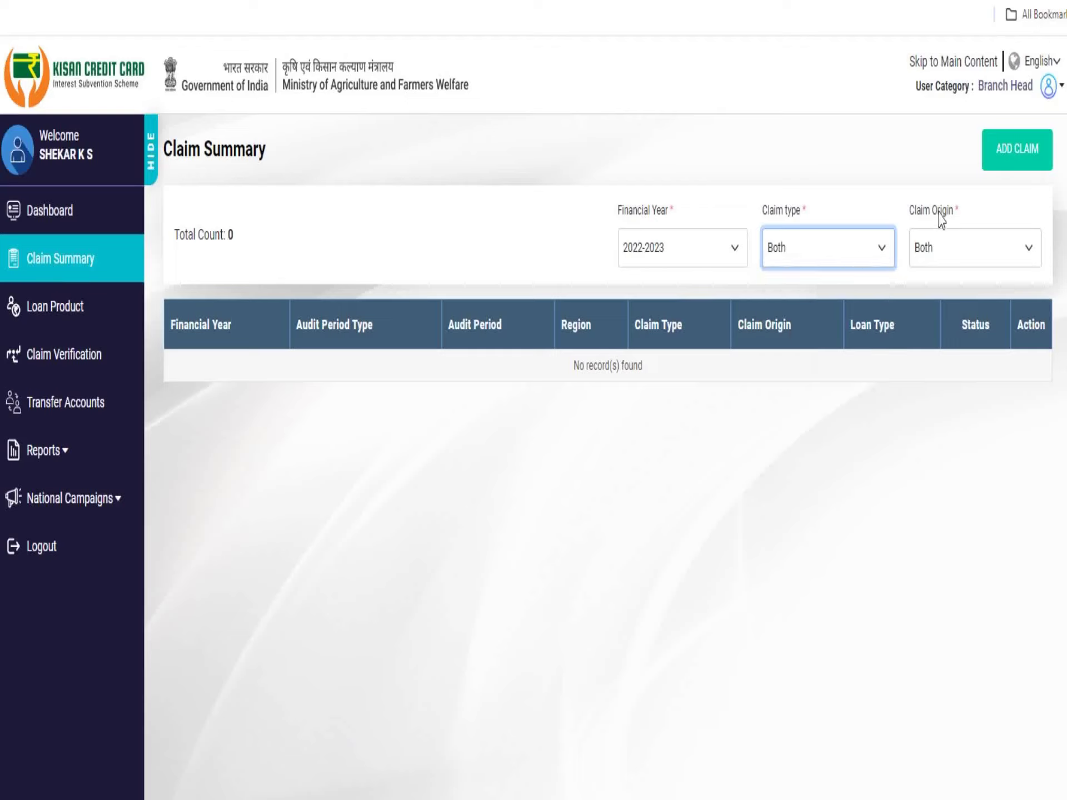
click(940, 257)
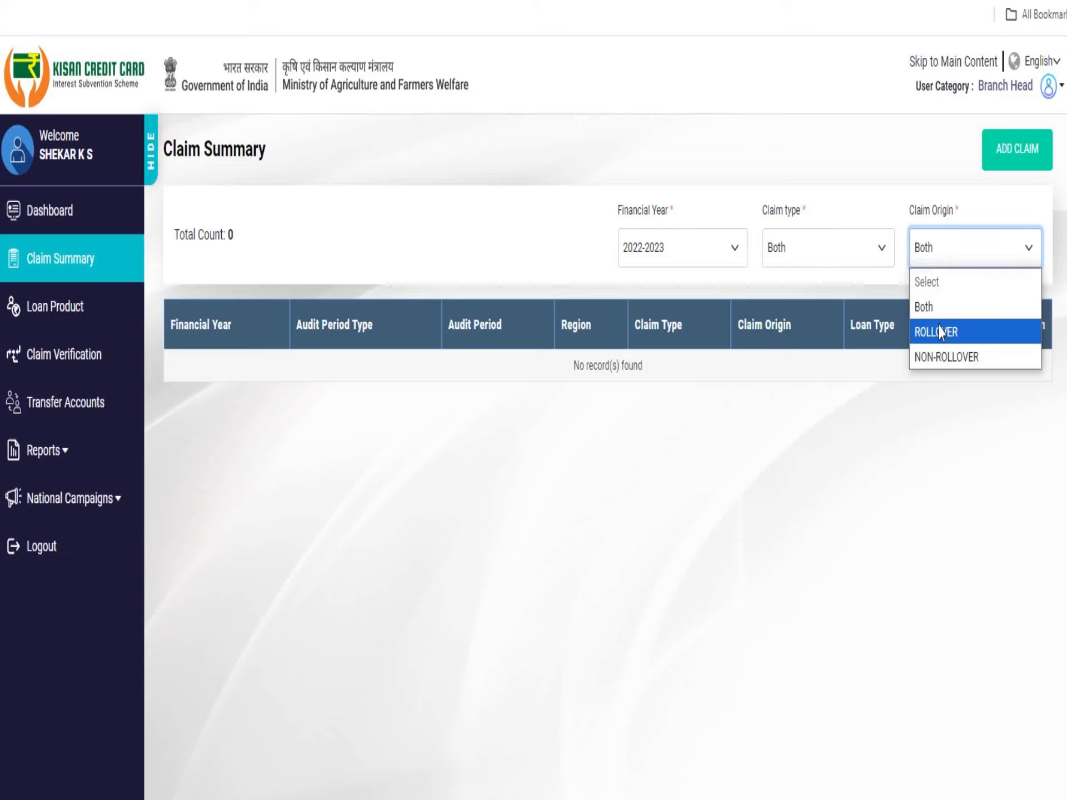
click(939, 358)
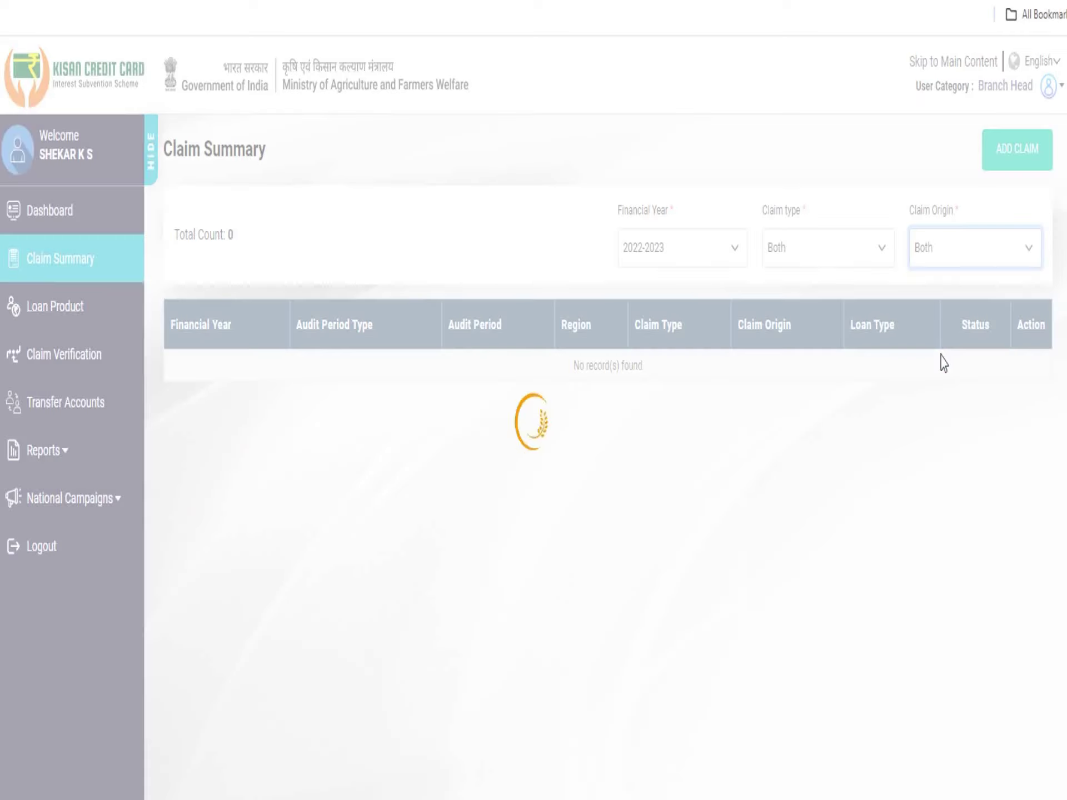
click(453, 258)
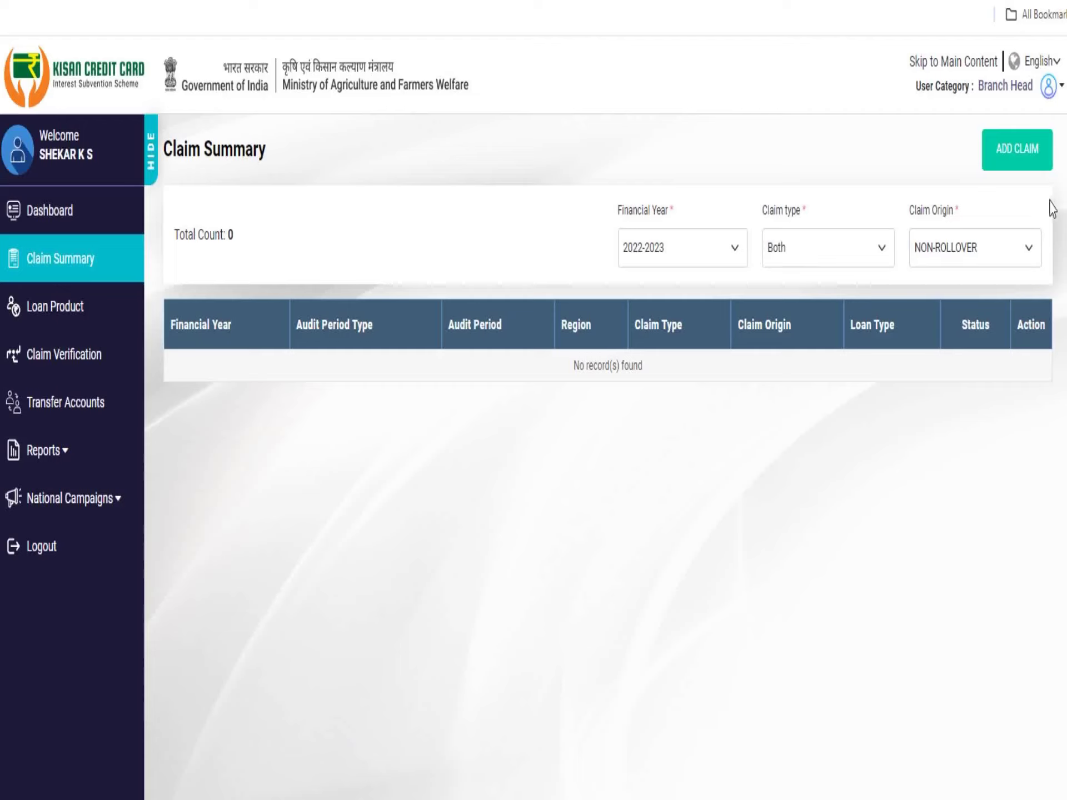
- Start adding a claim with financial year 2022-2023 and audit period type YEARLY
click(1010, 161)
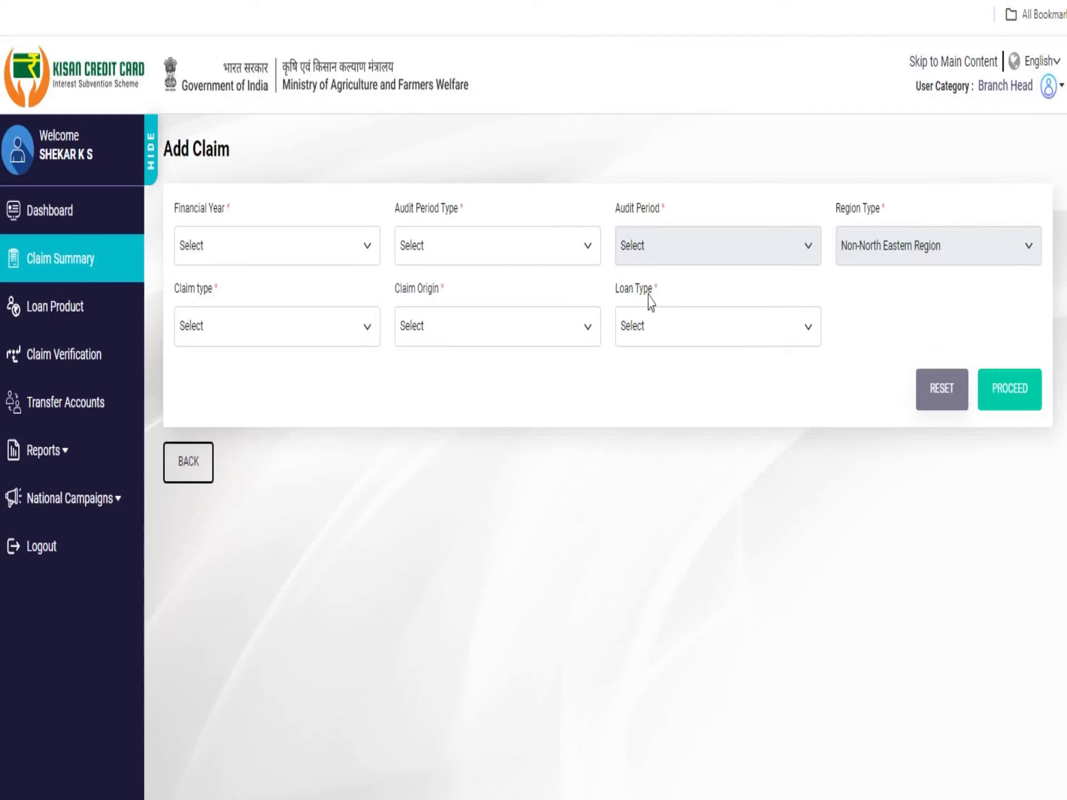
click(243, 242)
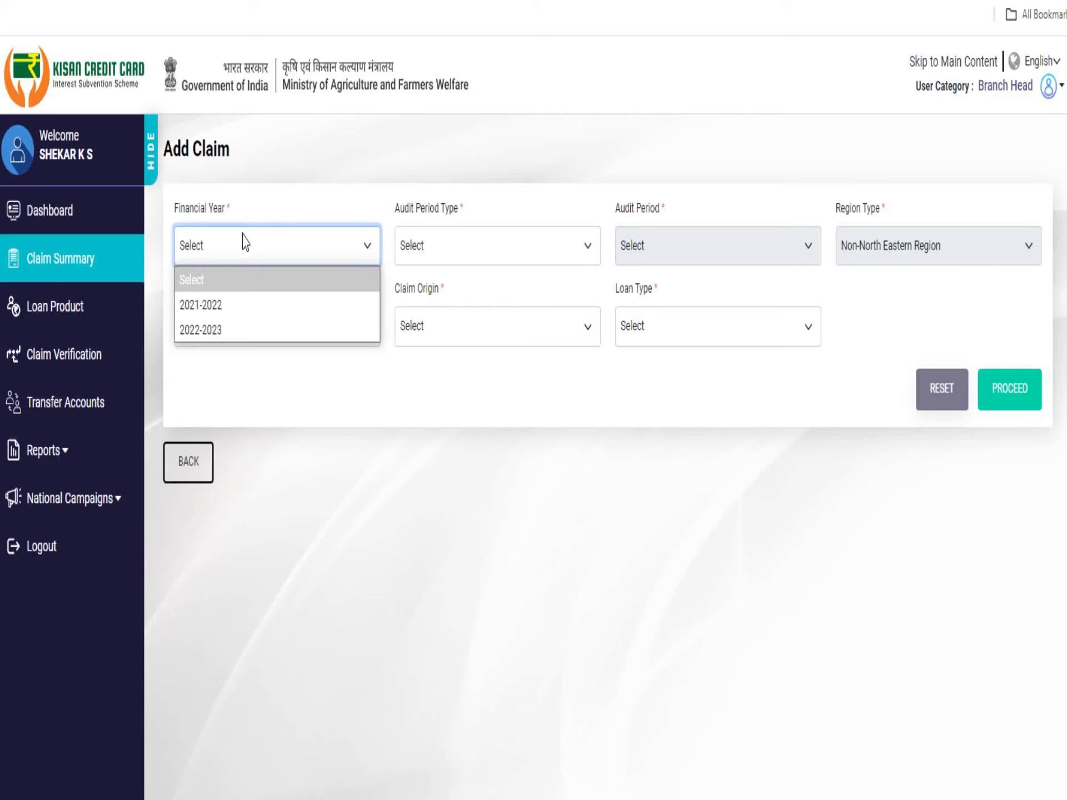
click(200, 331)
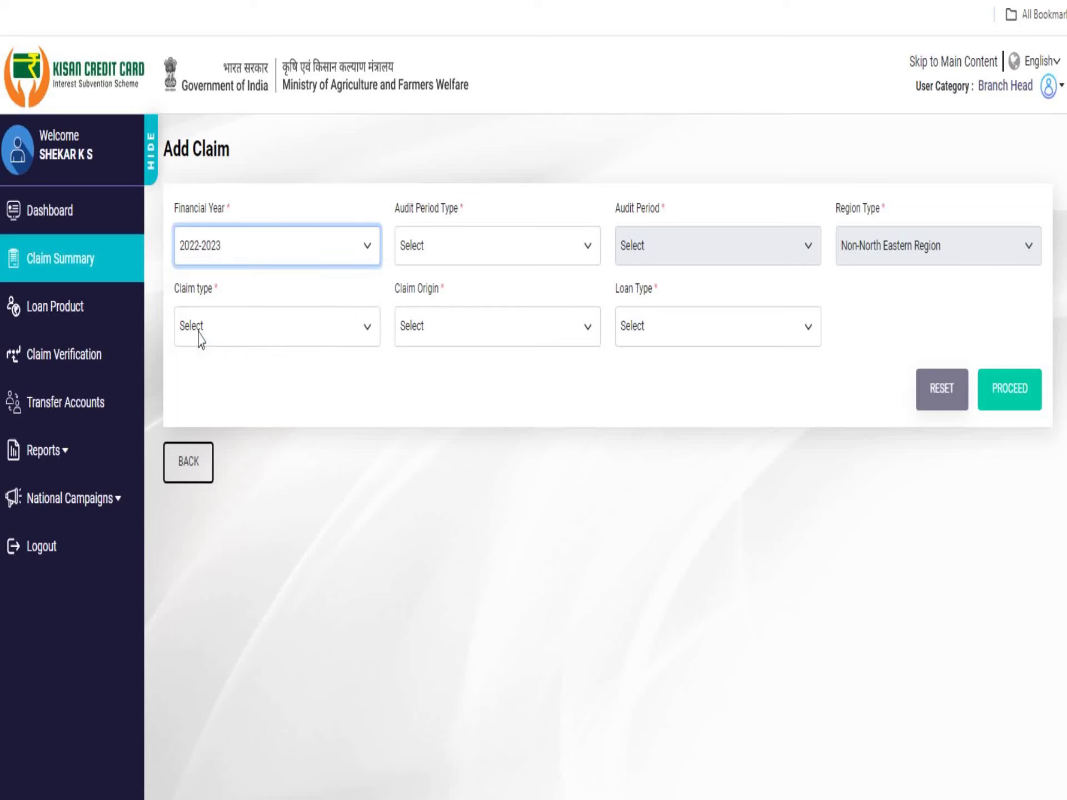
click(447, 248)
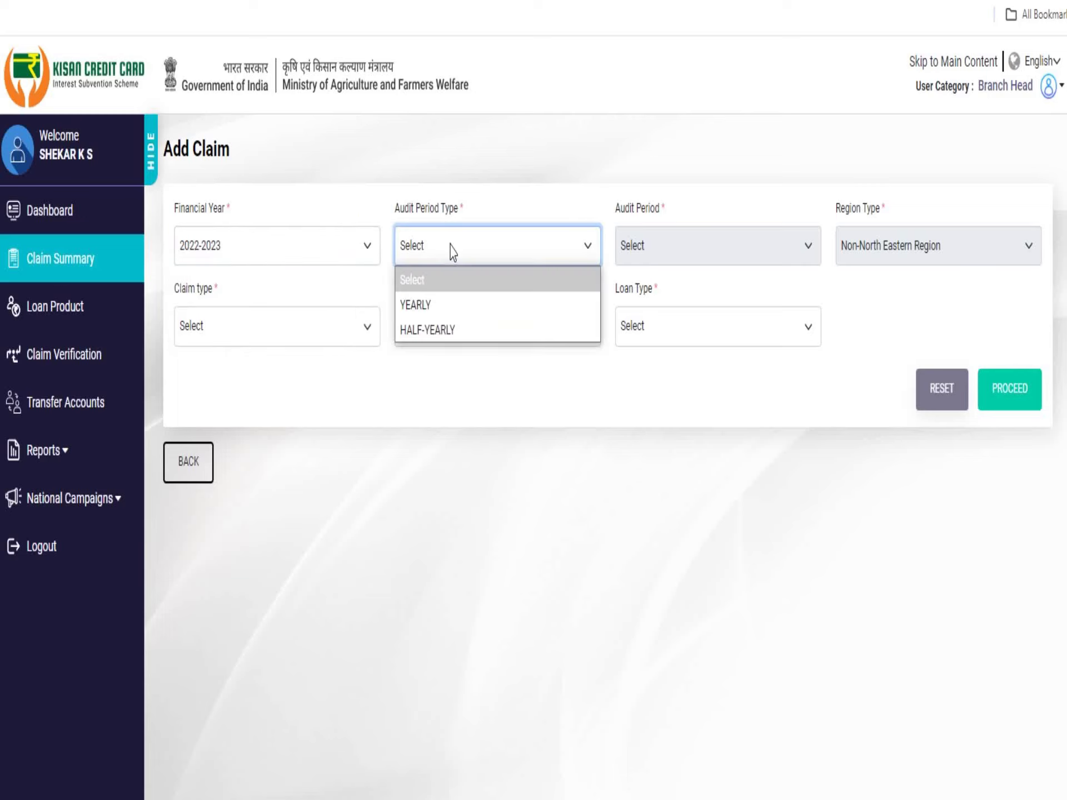
click(425, 313)
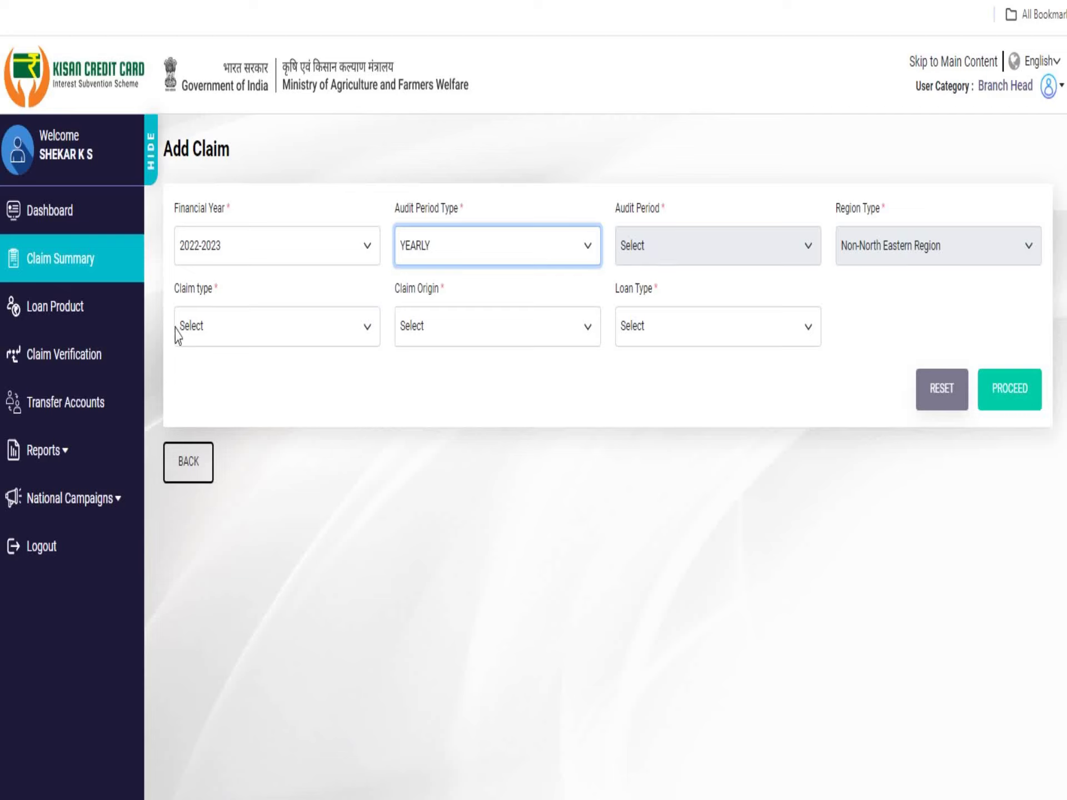
- Set the new claim's type to IS, its origin to NON-ROLLOVER and its loan type to Regular
click(218, 328)
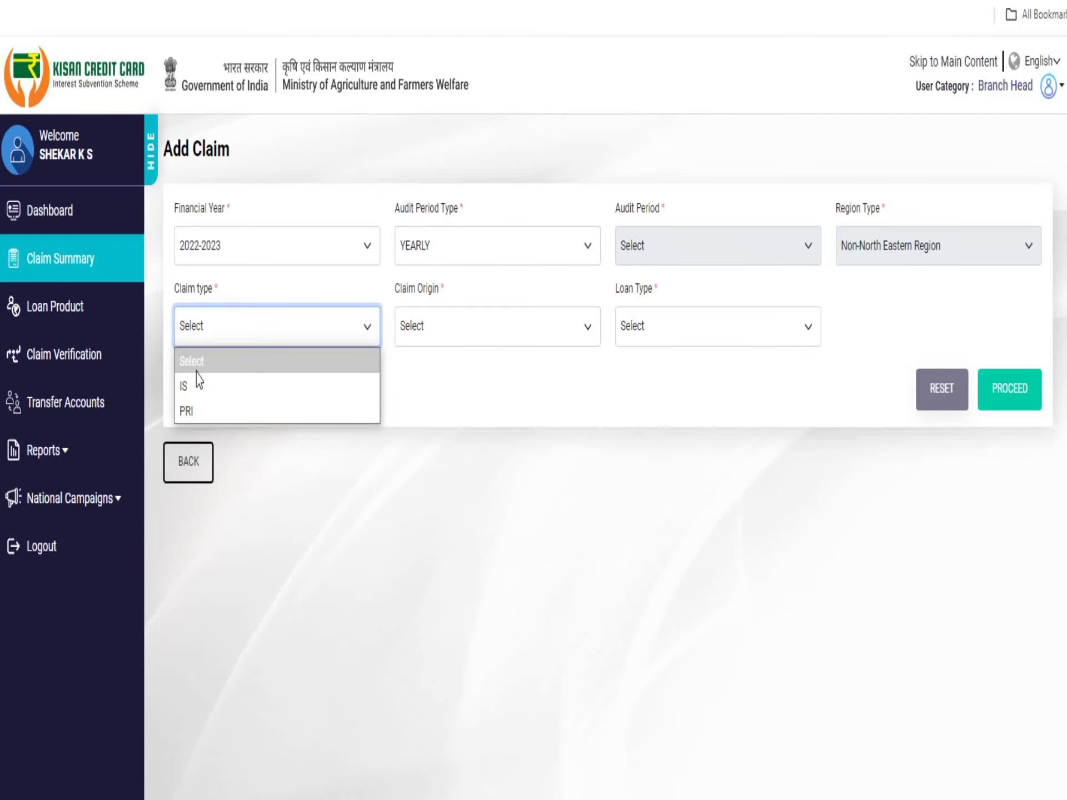
click(188, 395)
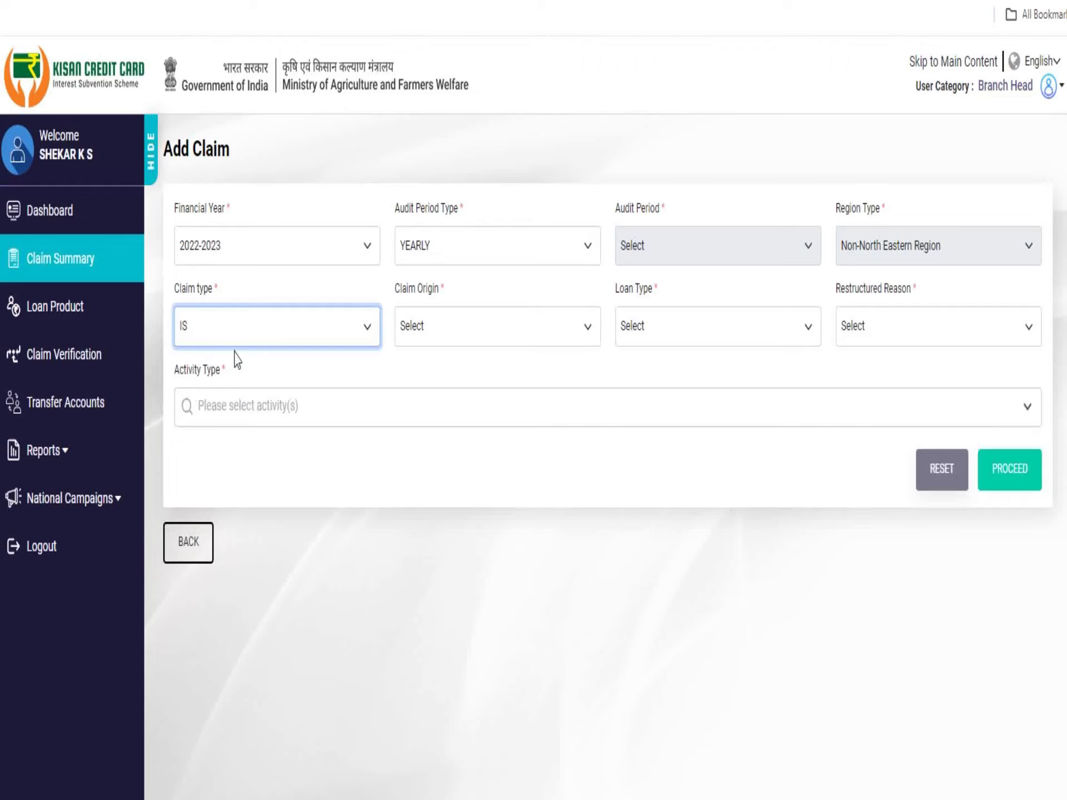
click(440, 332)
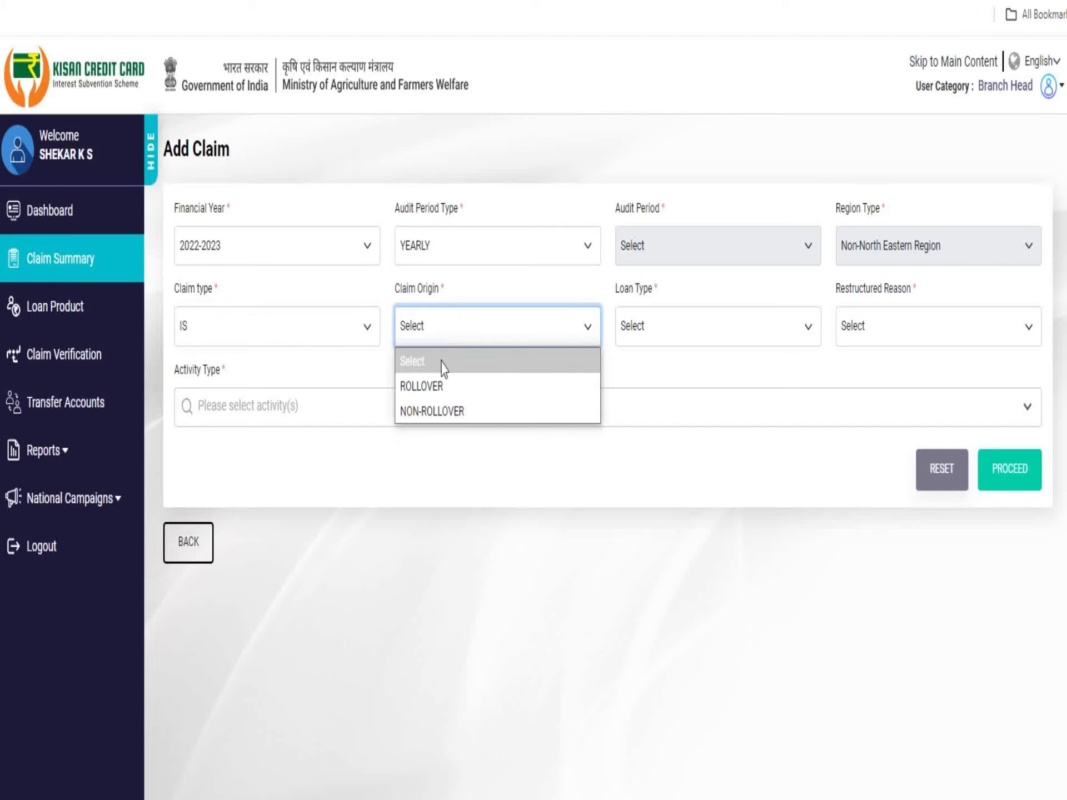
click(430, 410)
click(666, 325)
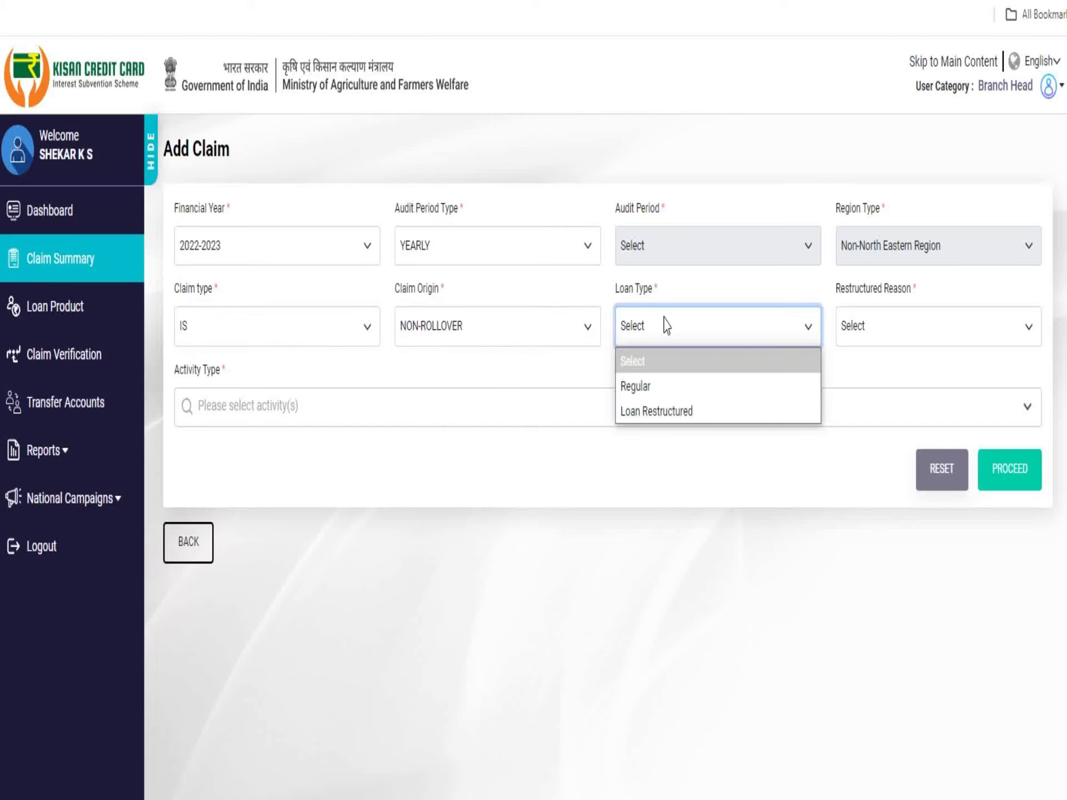
click(641, 383)
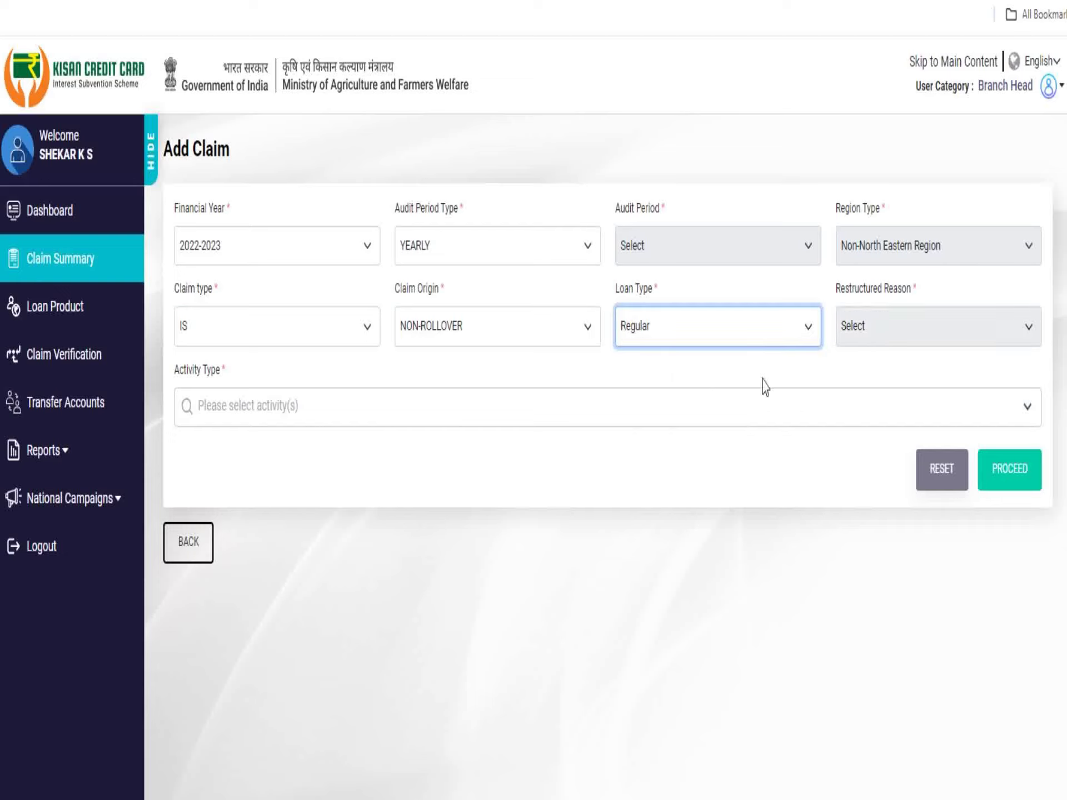
- Select the activity types Crop Loans and Animal Husbandary(Including Dairy) for the claim and proceed to the claim entry form
click(439, 404)
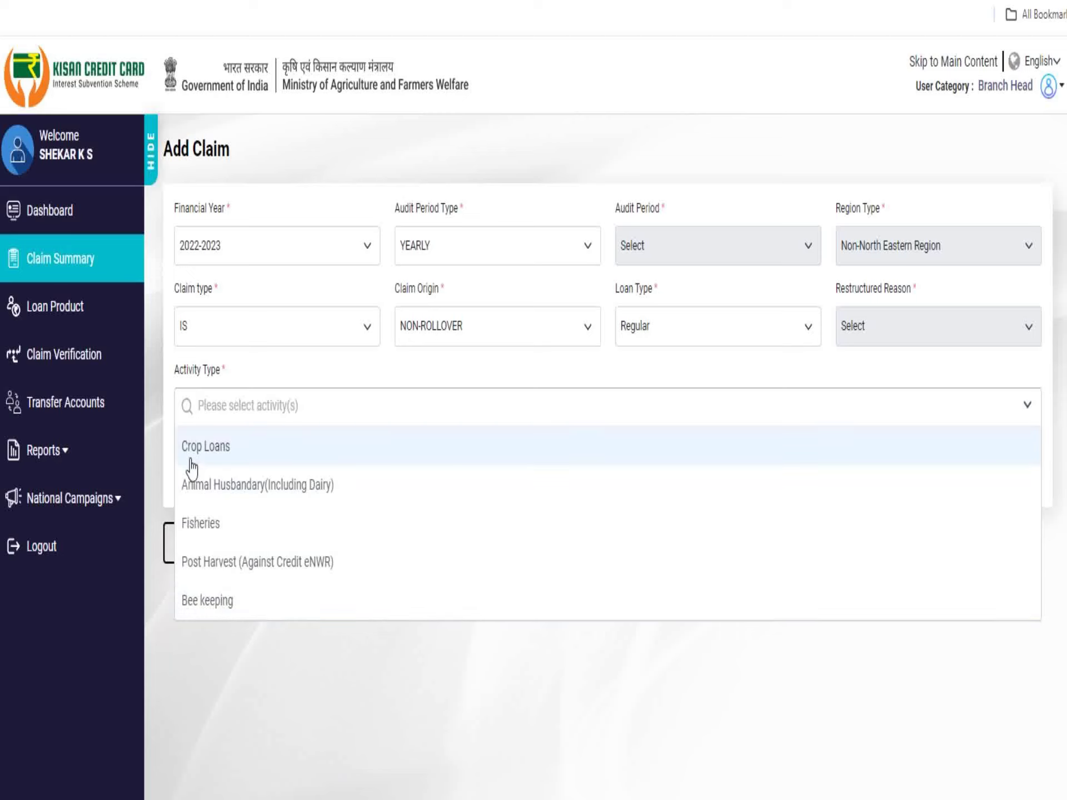
click(223, 453)
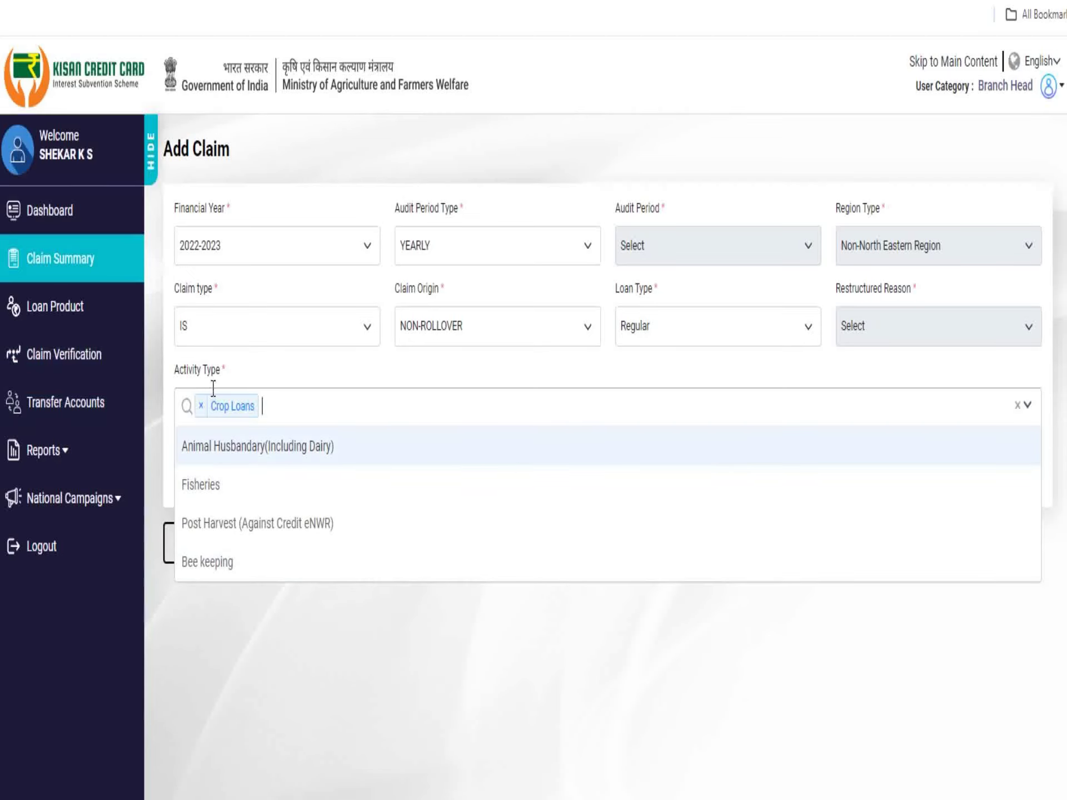
click(230, 454)
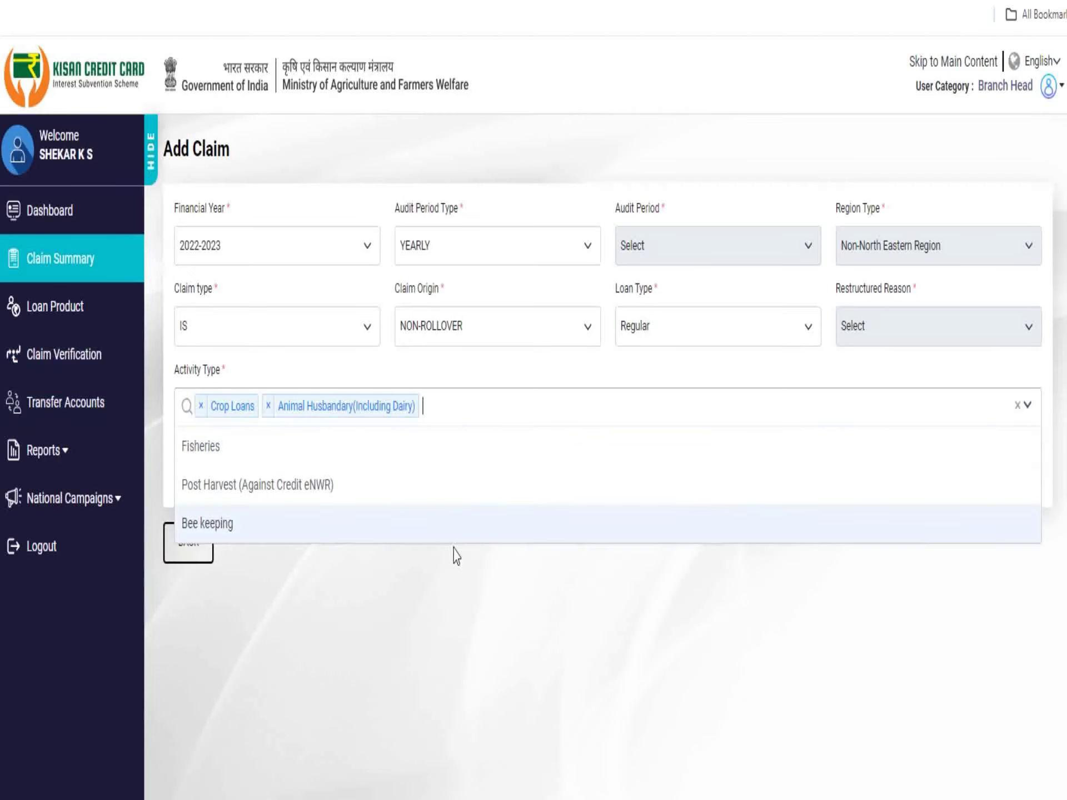
click(420, 616)
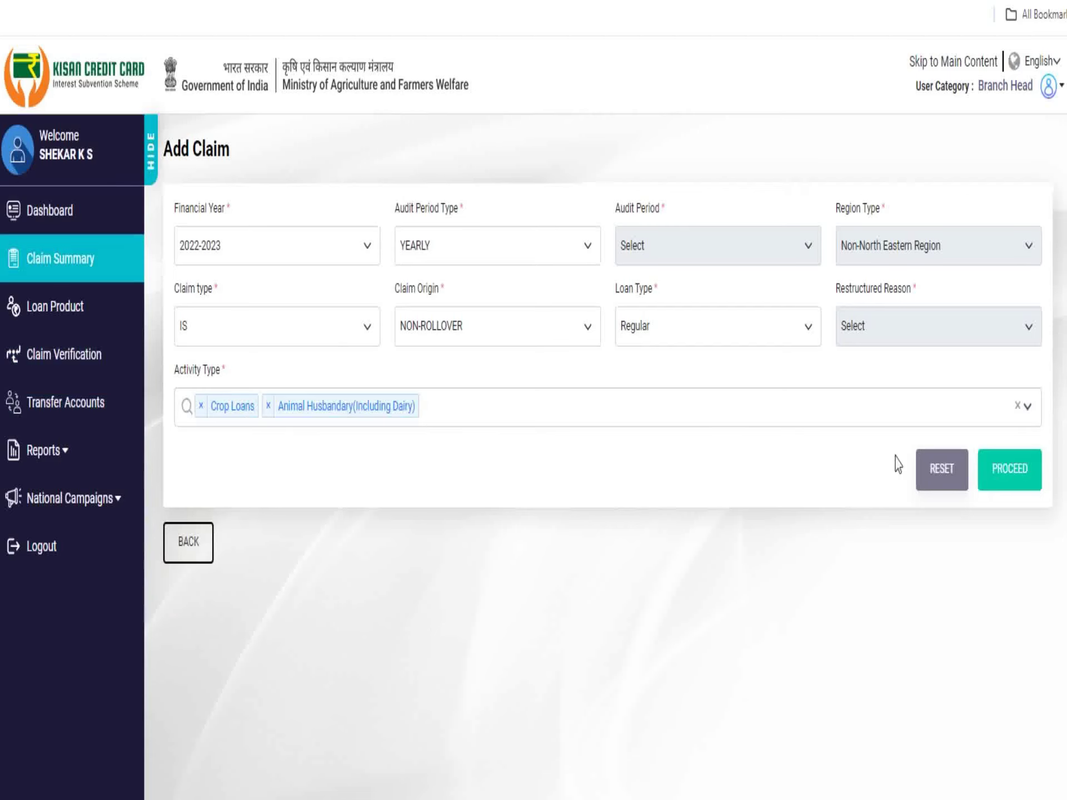
click(1007, 470)
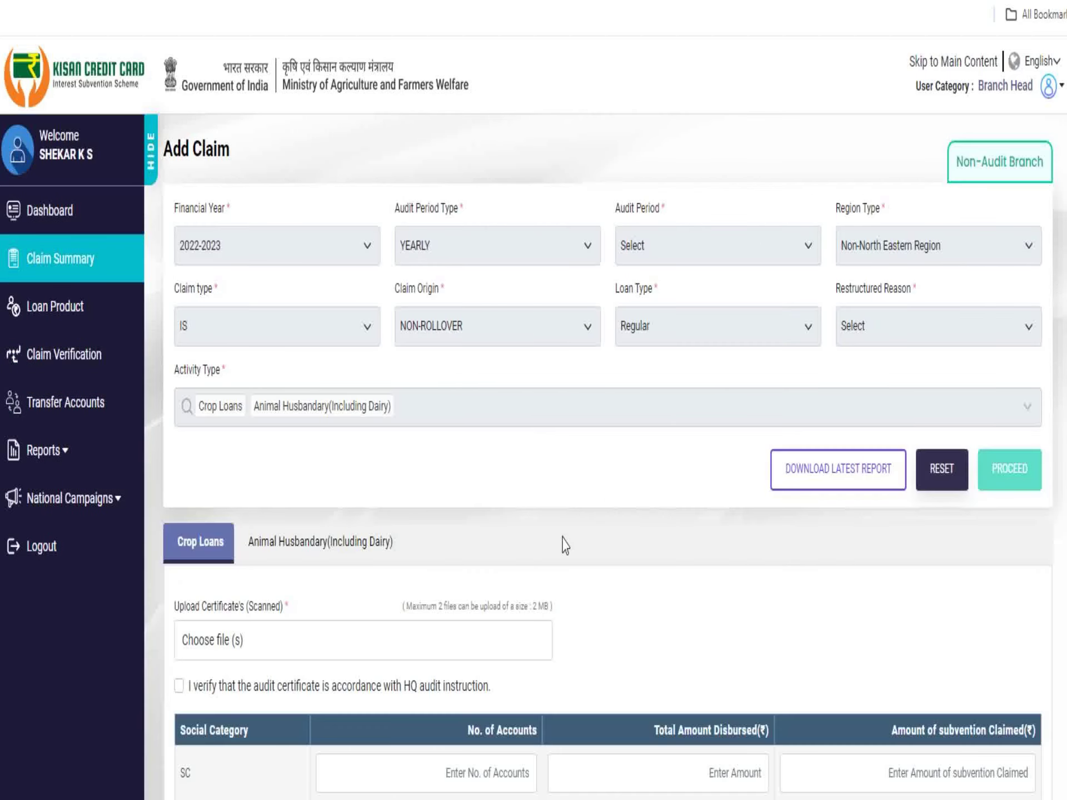
- Examine the Crop Loans and Animal Husbandary claim sections, including the accounts, amount disbursed and subvention columns per social category
scroll(429, 562, down, 5)
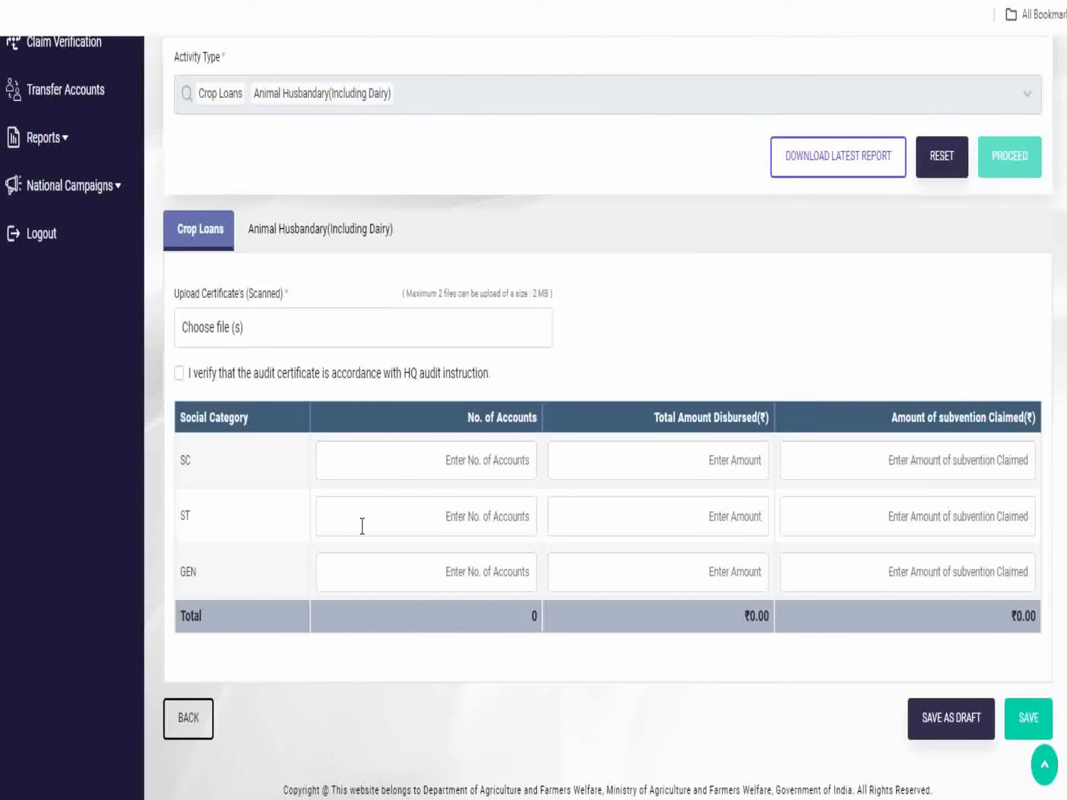
click(271, 234)
click(200, 244)
triple_click(541, 417)
drag(541, 417, 982, 445)
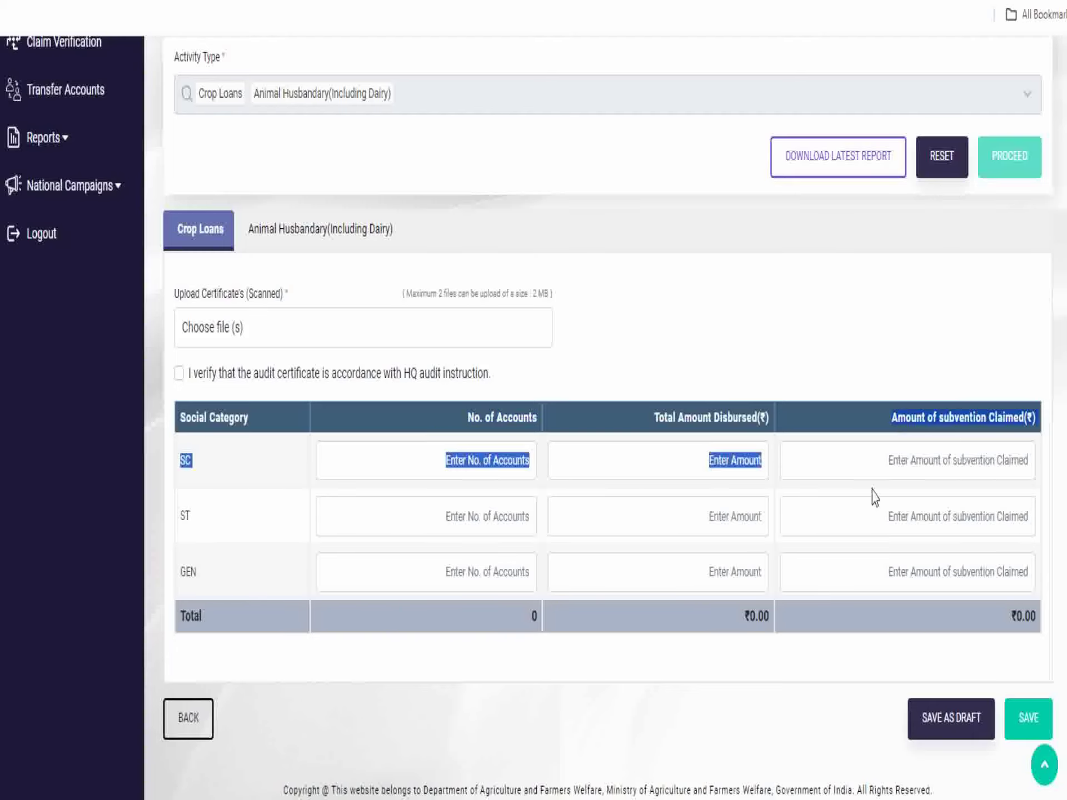
click(424, 467)
scroll(482, 342, up, 1)
scroll(482, 342, up, 3)
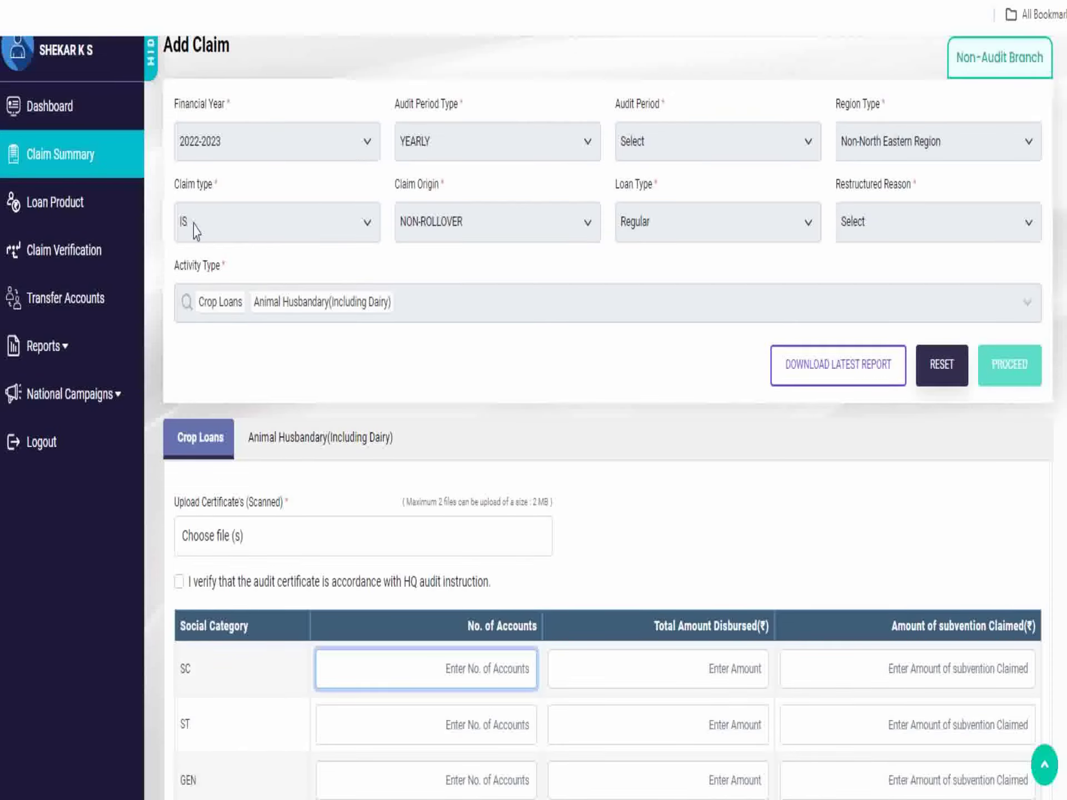
scroll(536, 469, down, 4)
click(901, 460)
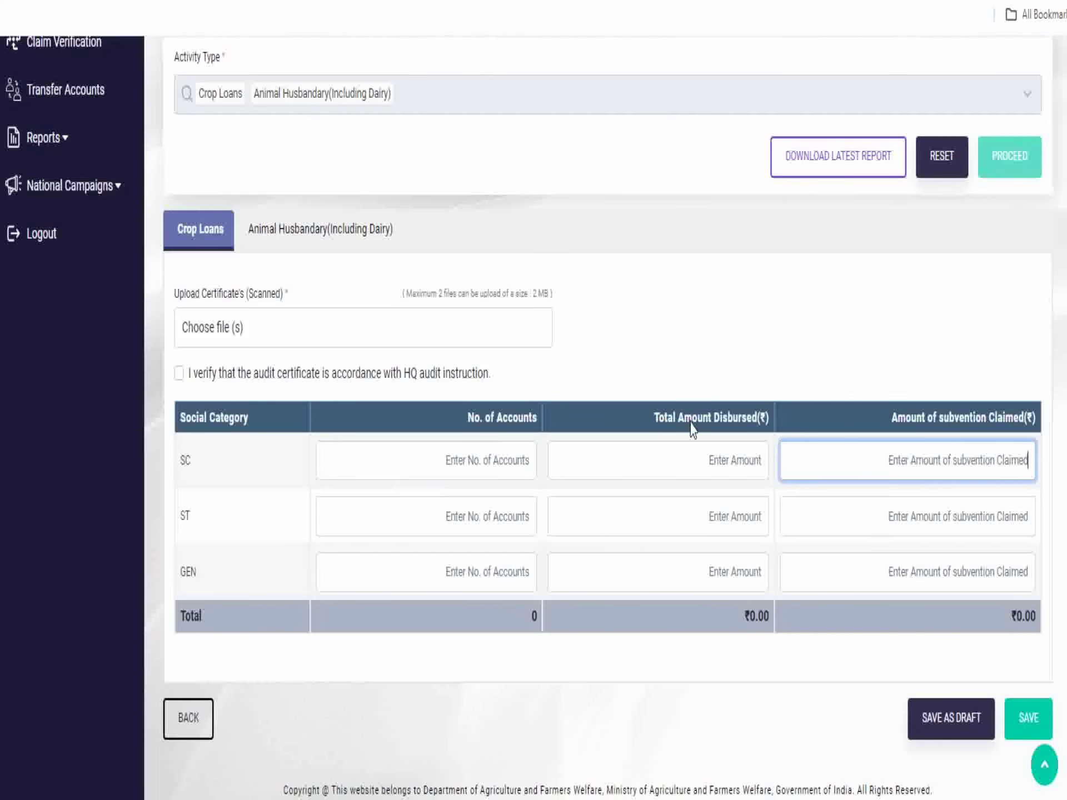
scroll(398, 305, up, 4)
scroll(855, 607, down, 4)
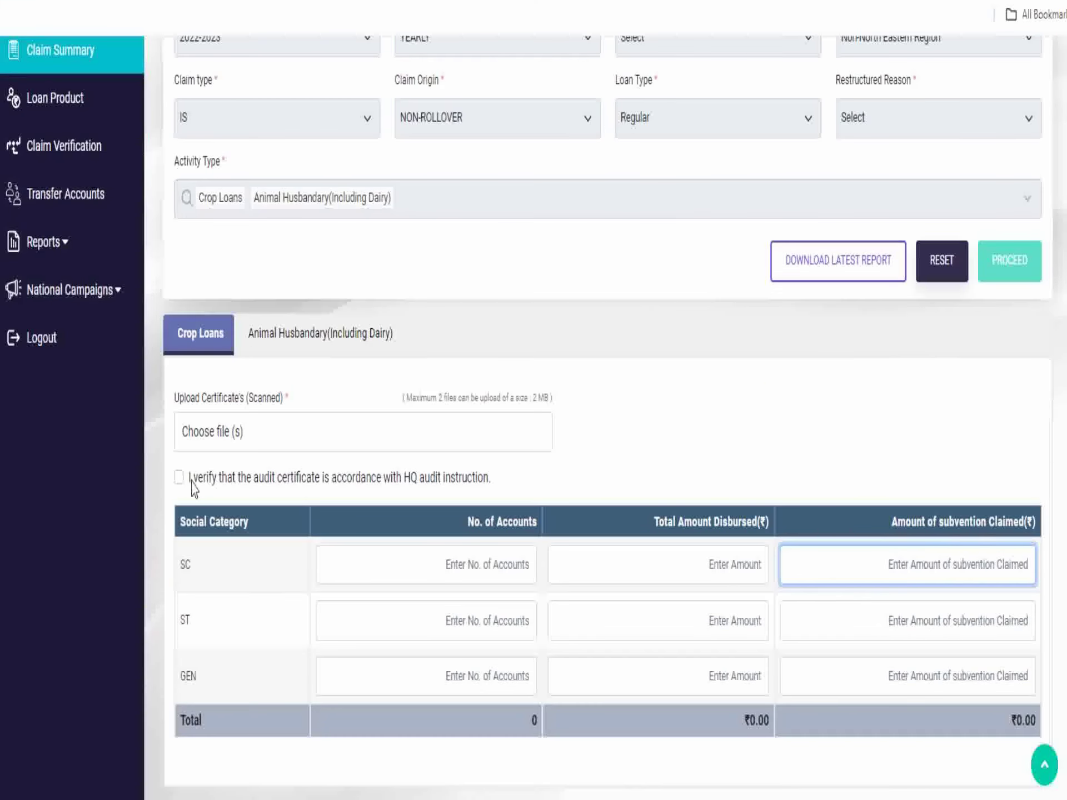
click(474, 574)
key(Tab)
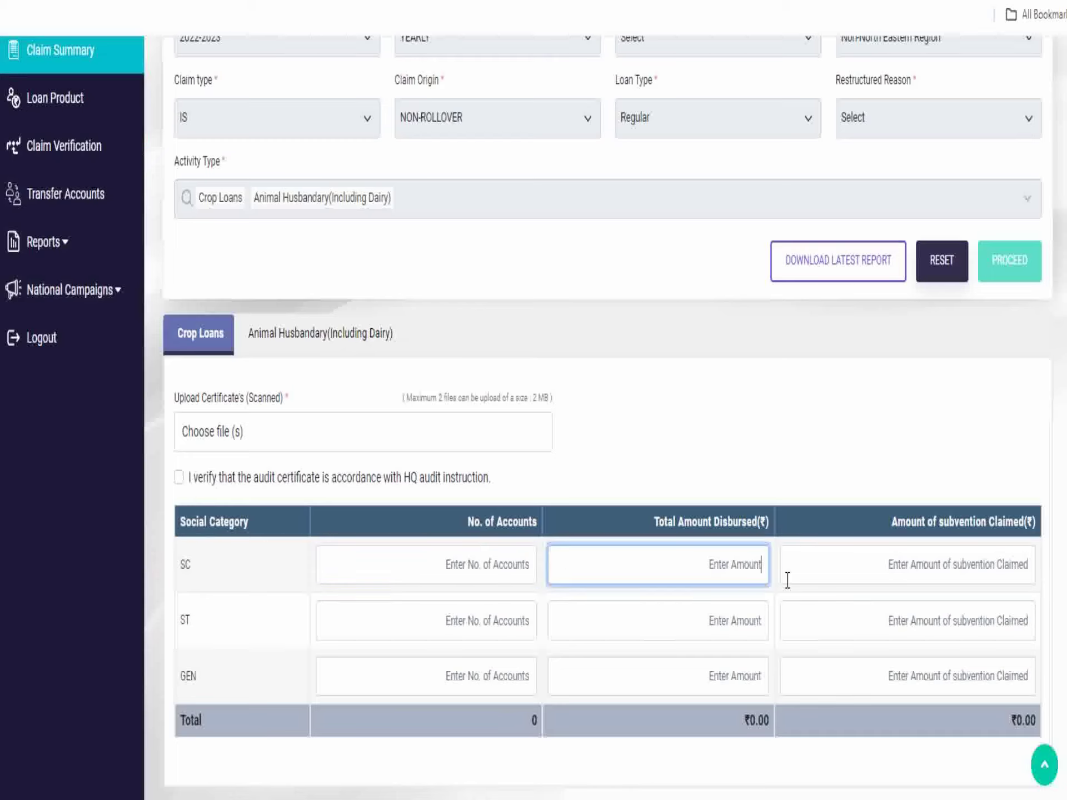
click(918, 582)
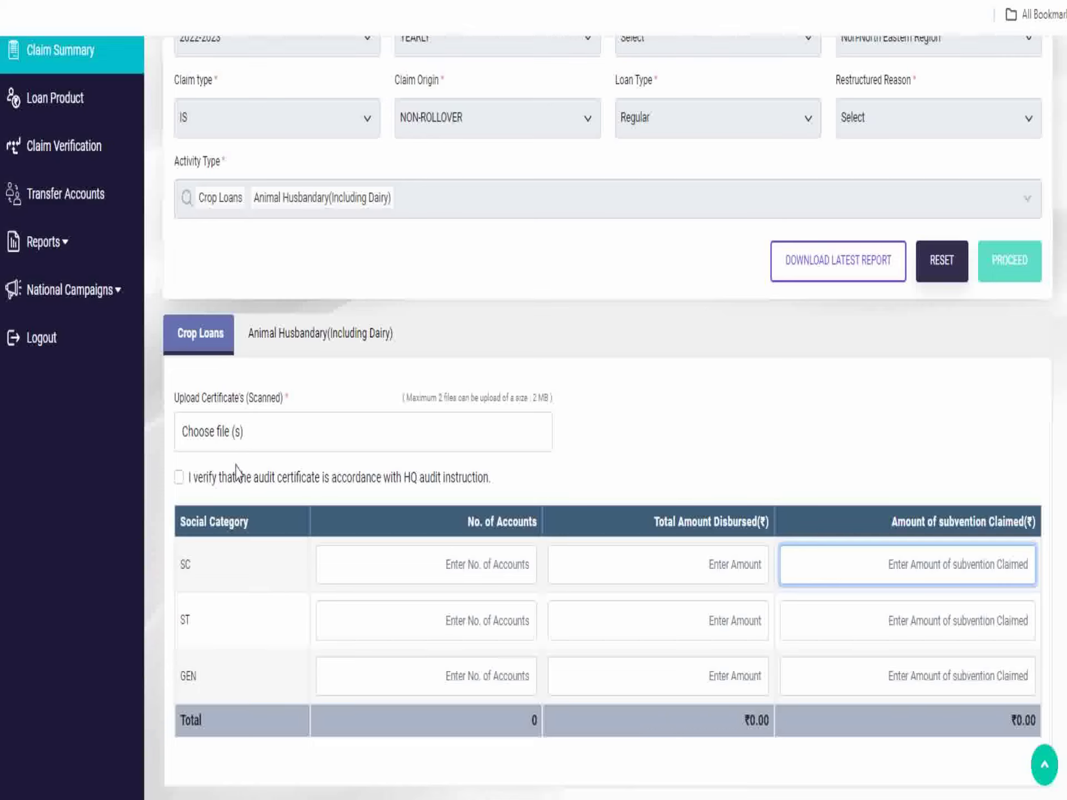
- Declare that the Crop Loans audit certificate accords with the HQ audit instruction and activate the SC number of accounts field
click(178, 477)
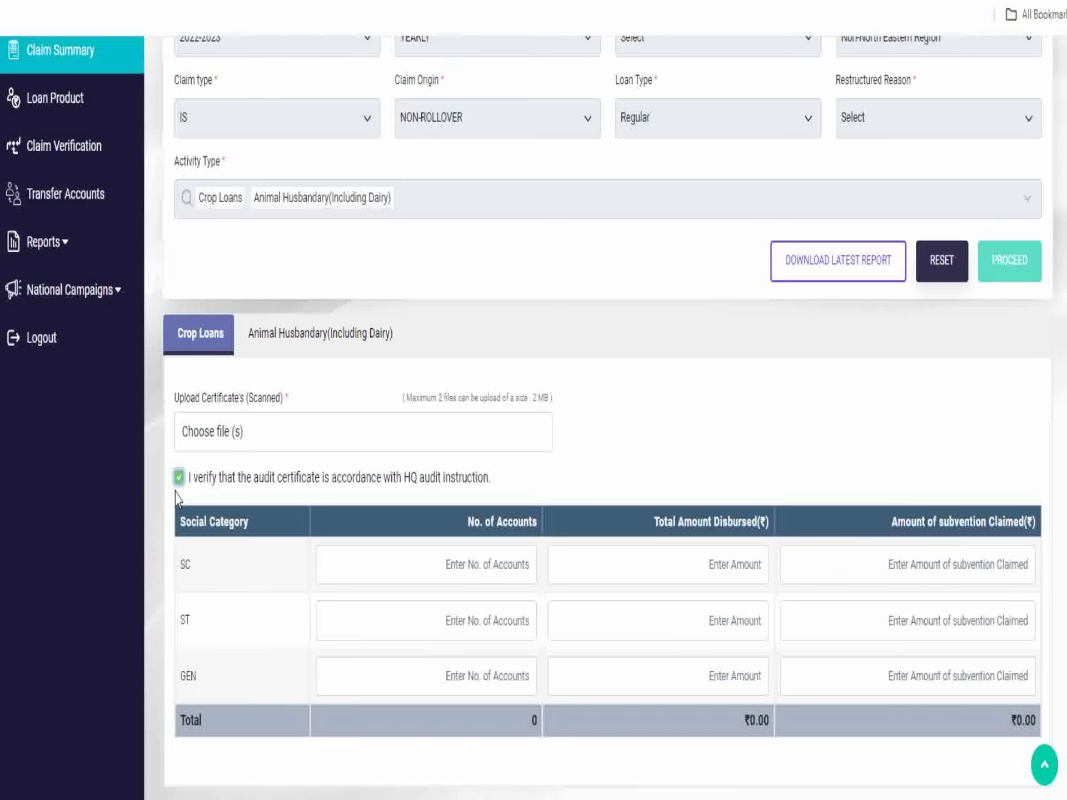
scroll(214, 498, down, 2)
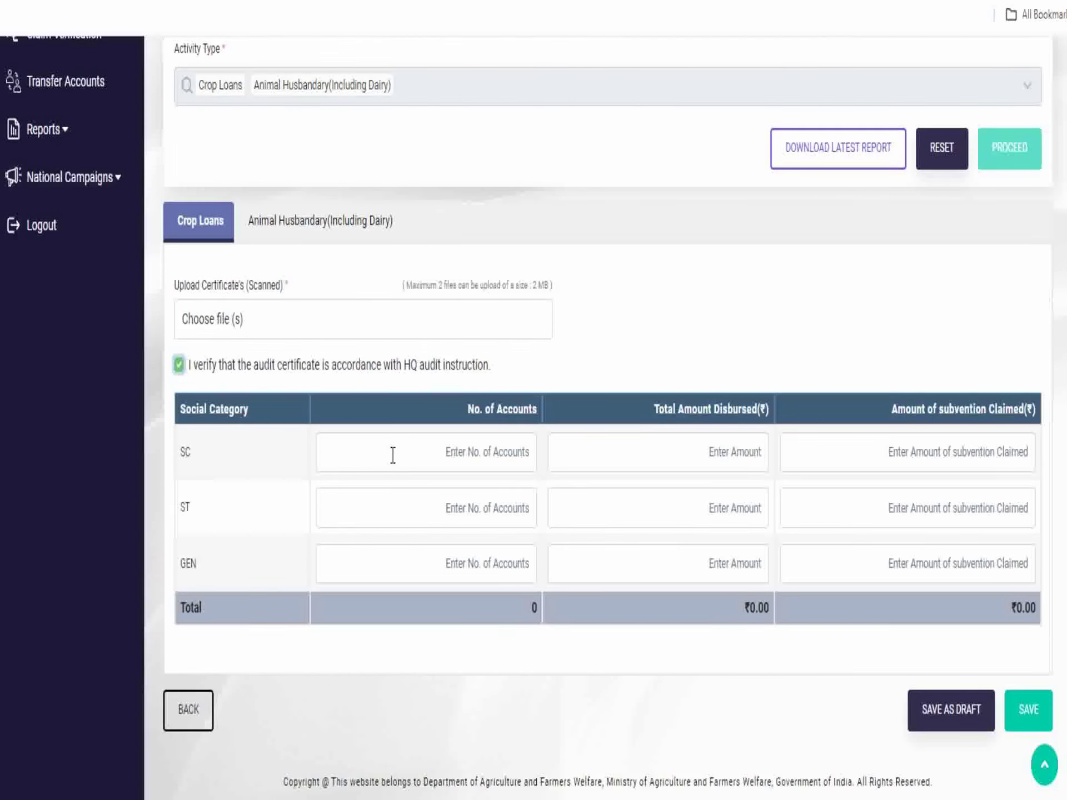
click(403, 456)
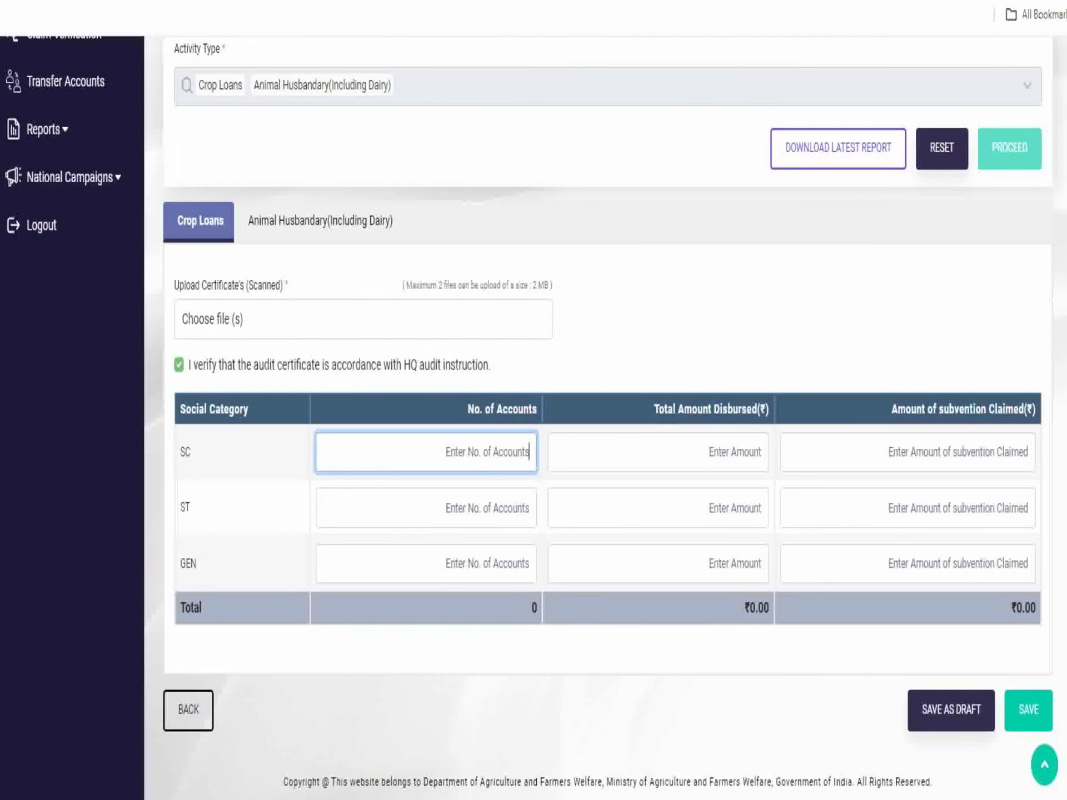
click(374, 799)
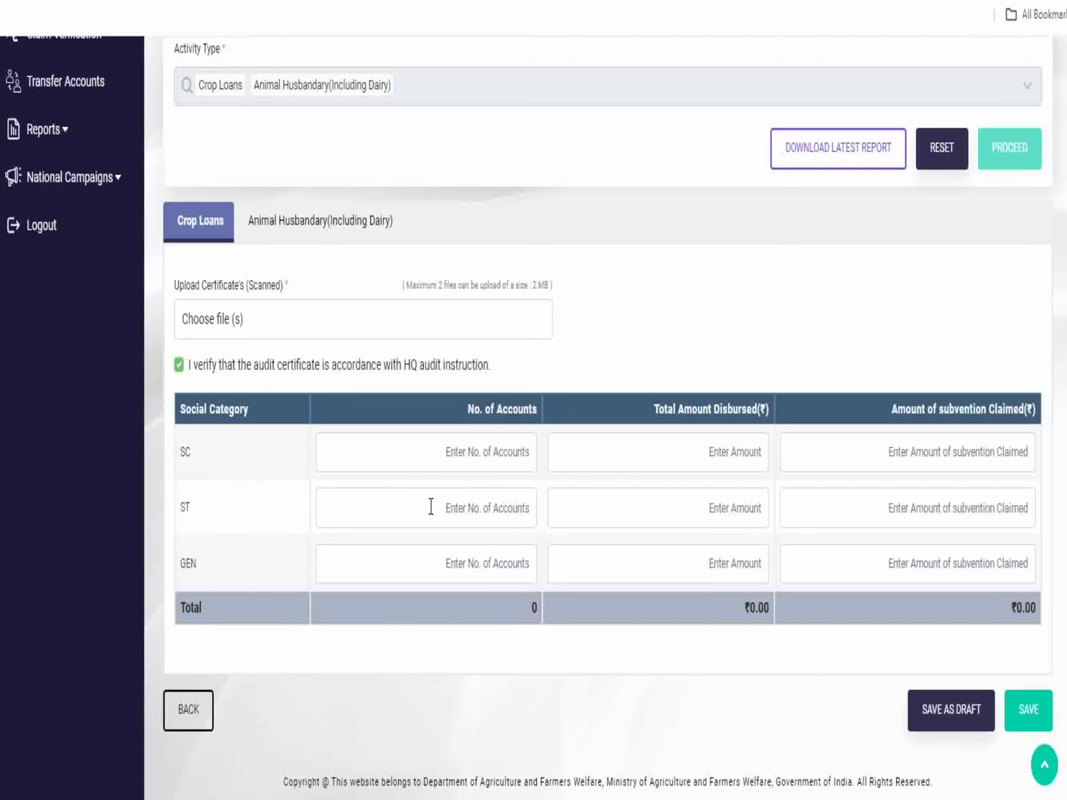
click(435, 463)
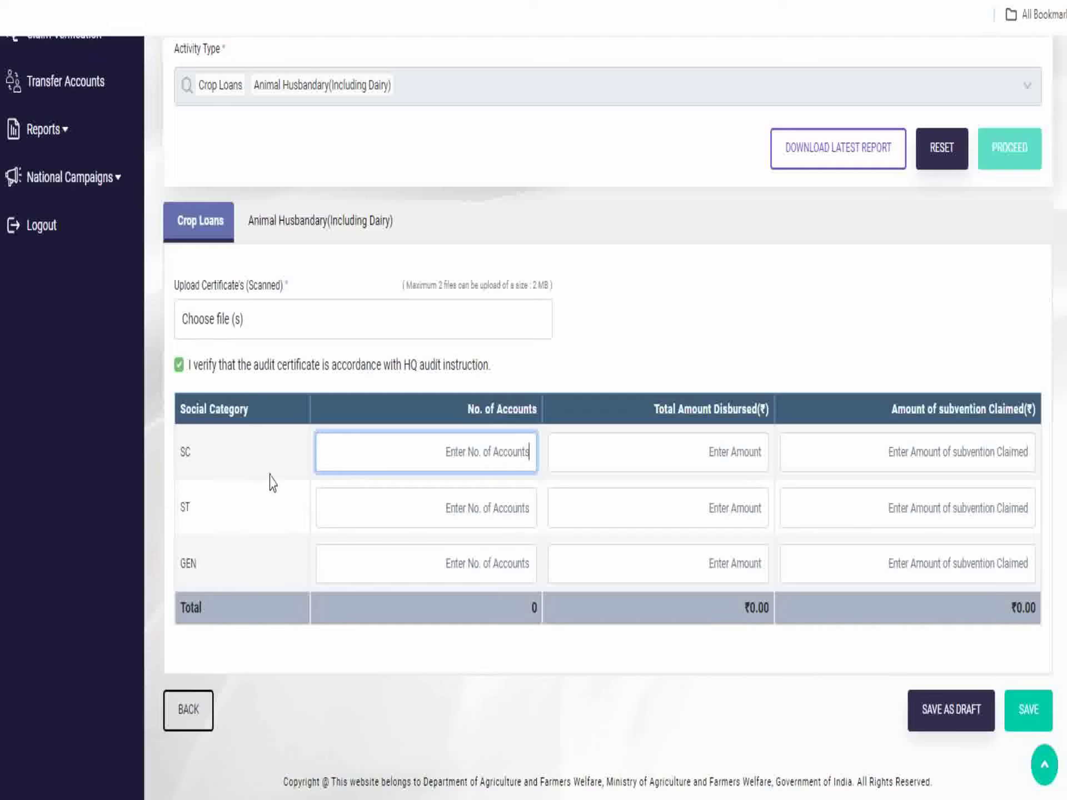
scroll(273, 489, up, 2)
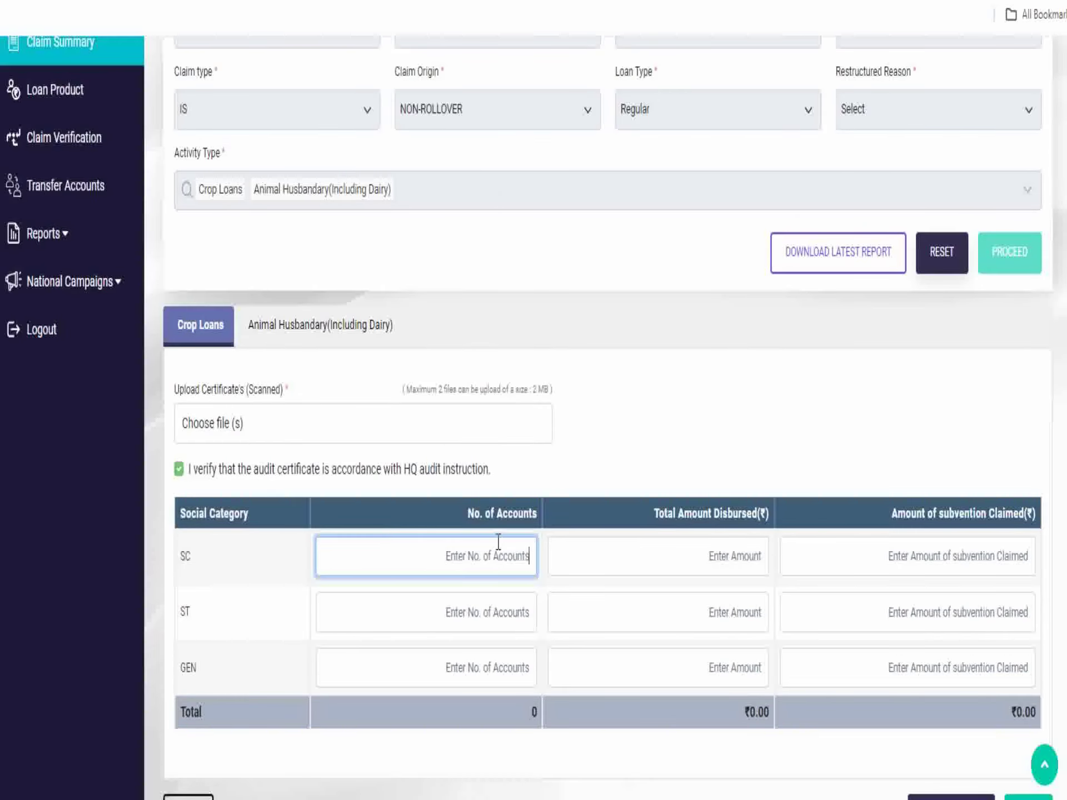
scroll(498, 541, down, 2)
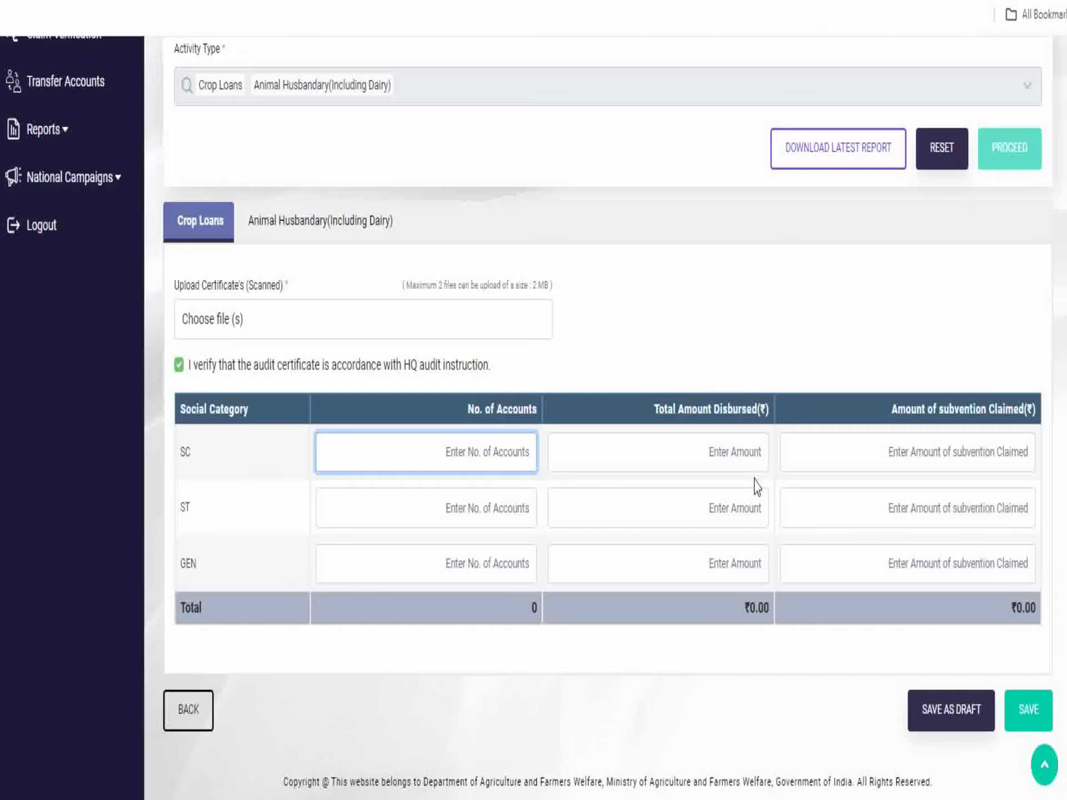
- Download the latest report CLAIM-CONSOLIDATION-2022-2023-IS-NON-ROLLOVER_1.xlsx for the claim and open it in Excel
scroll(733, 486, up, 3)
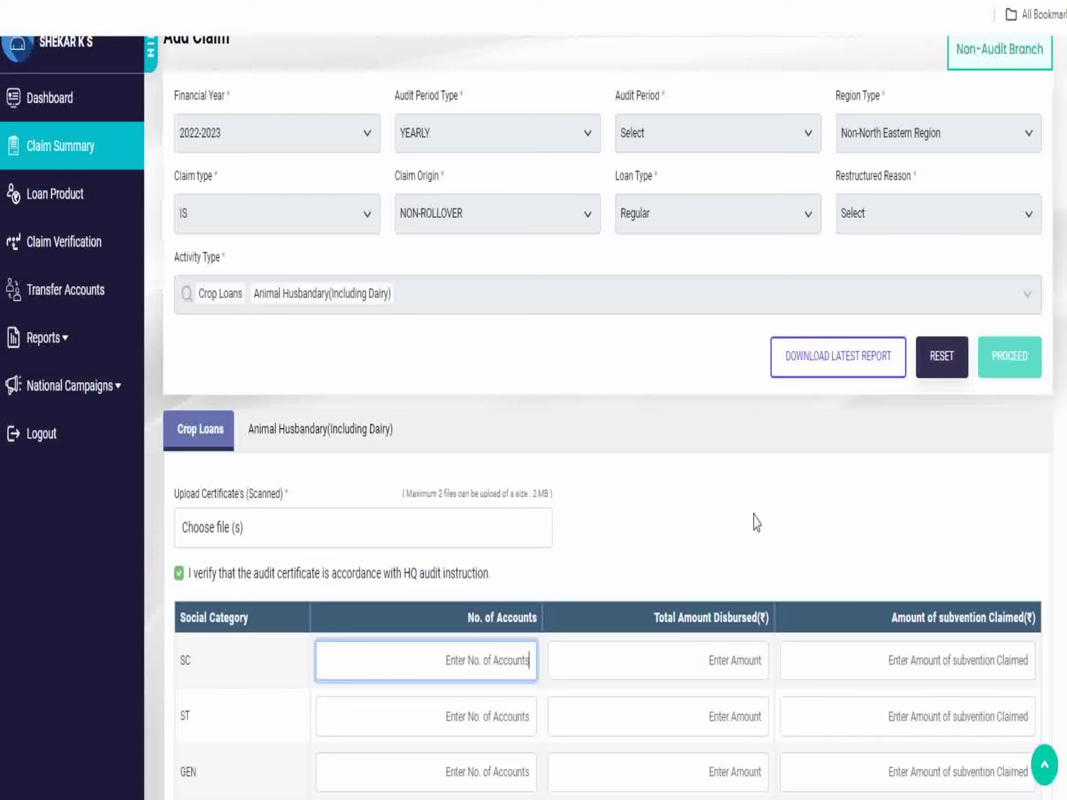
click(826, 362)
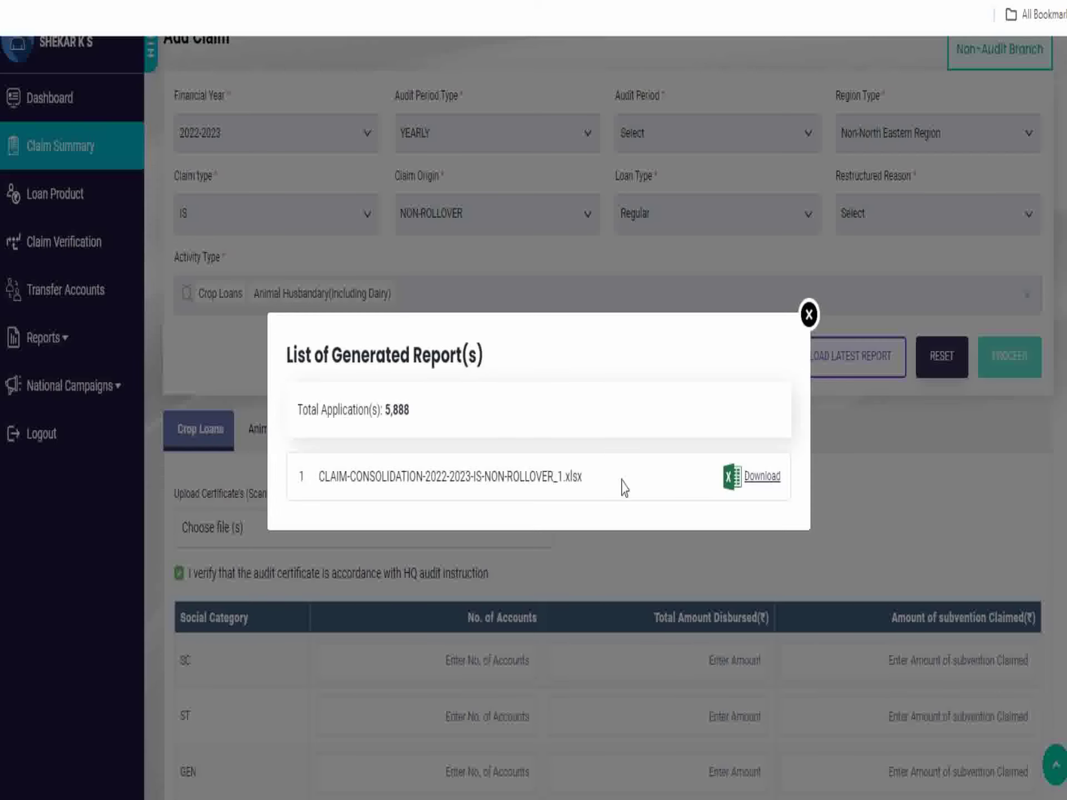
click(758, 479)
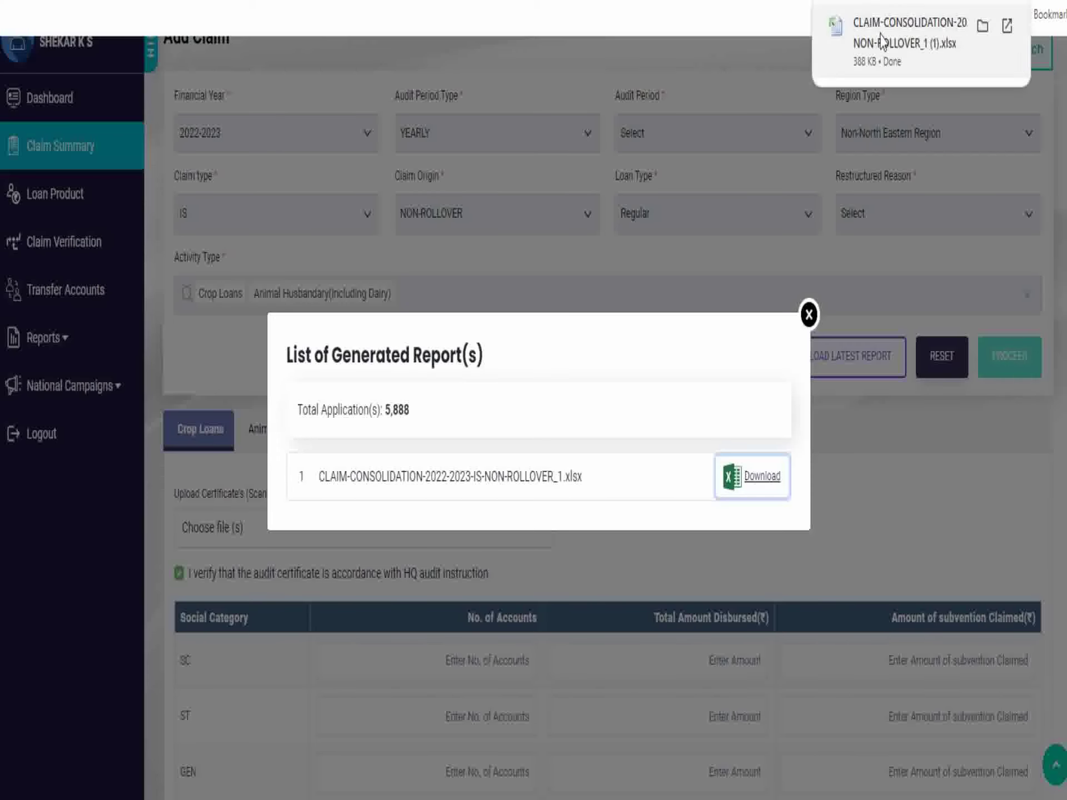
click(891, 43)
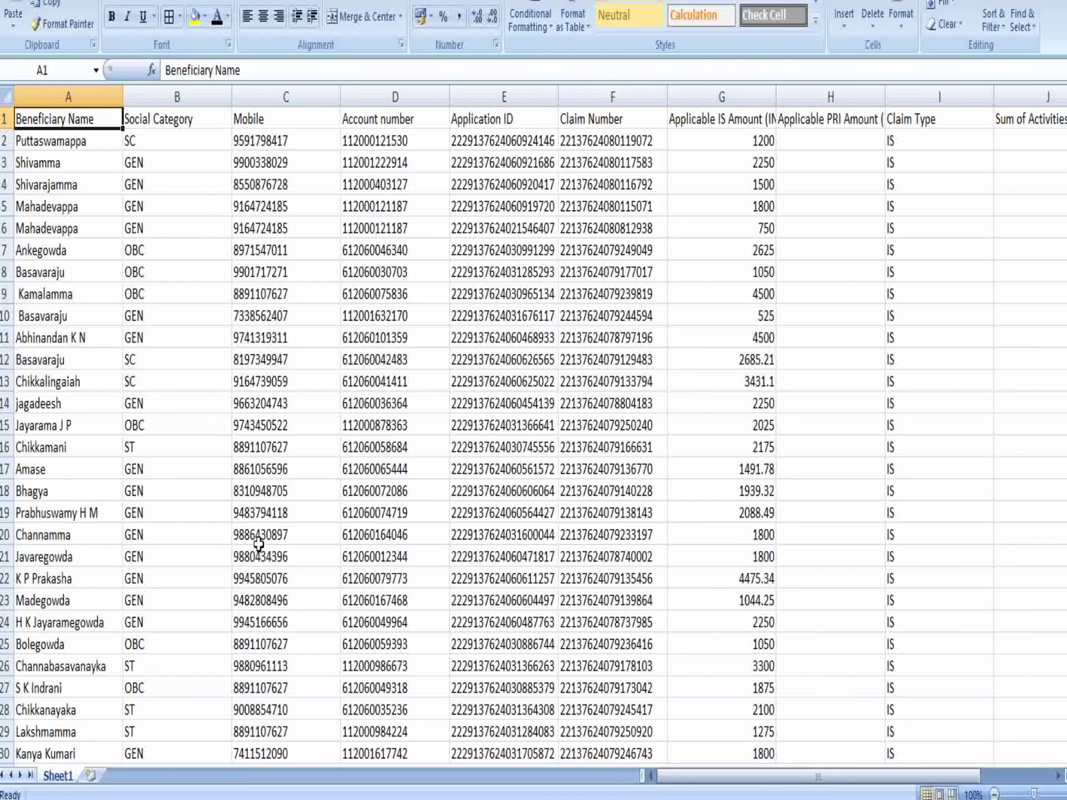
- Add filters to the report's header row and filter the Social Category column to GEN
click(177, 447)
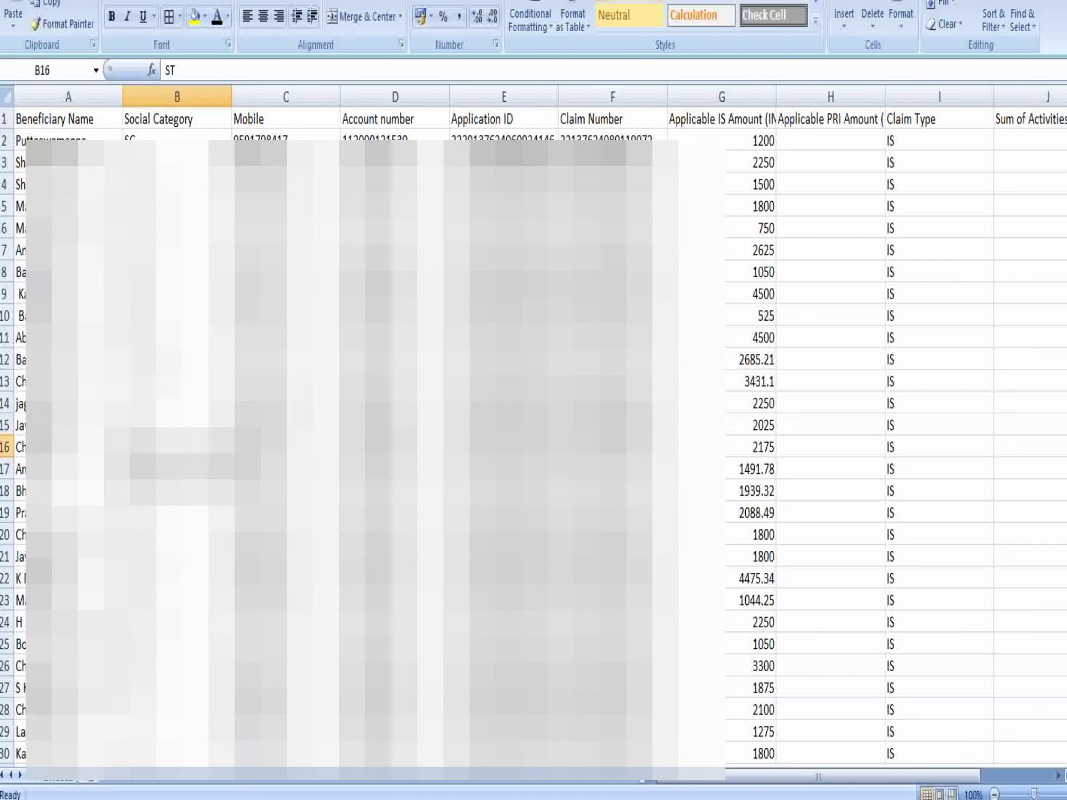
click(6, 118)
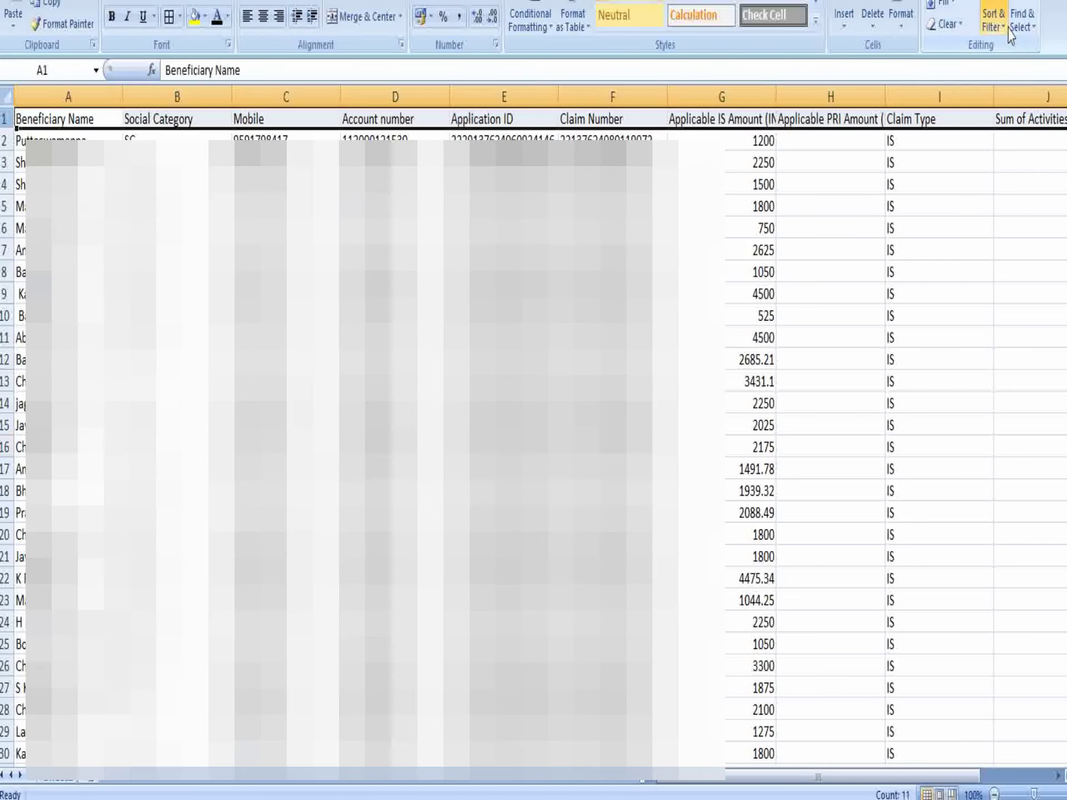
click(992, 20)
click(1012, 120)
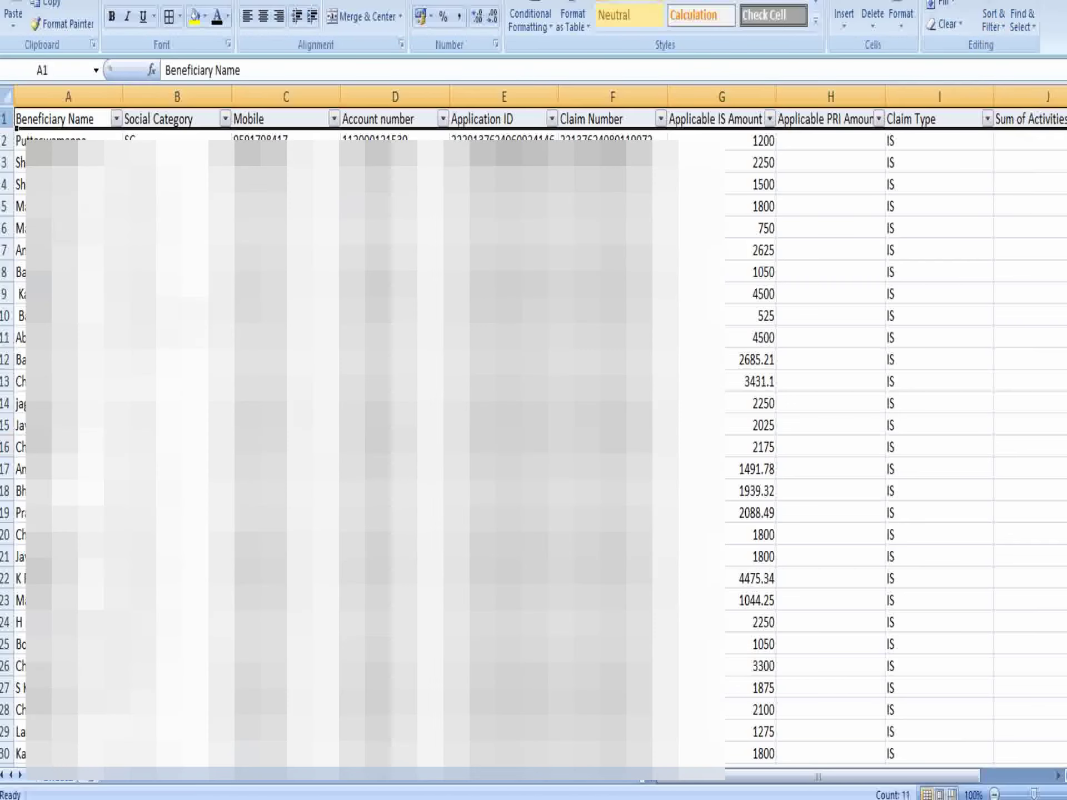
click(225, 119)
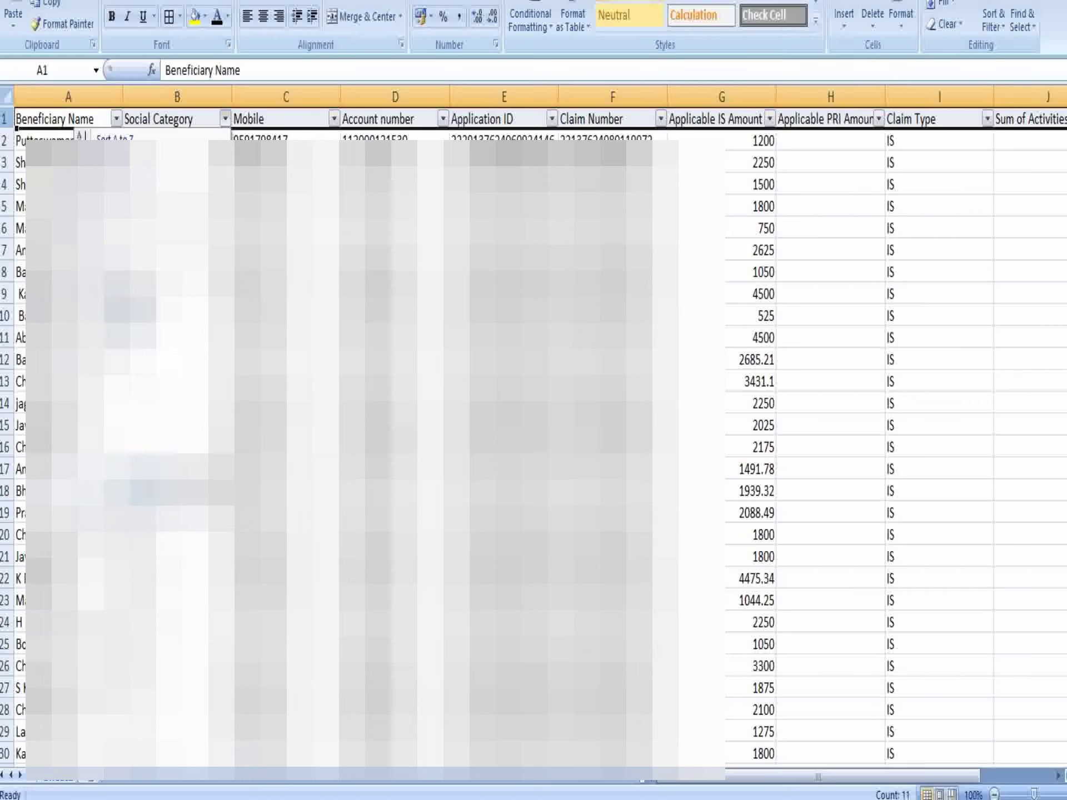
click(146, 475)
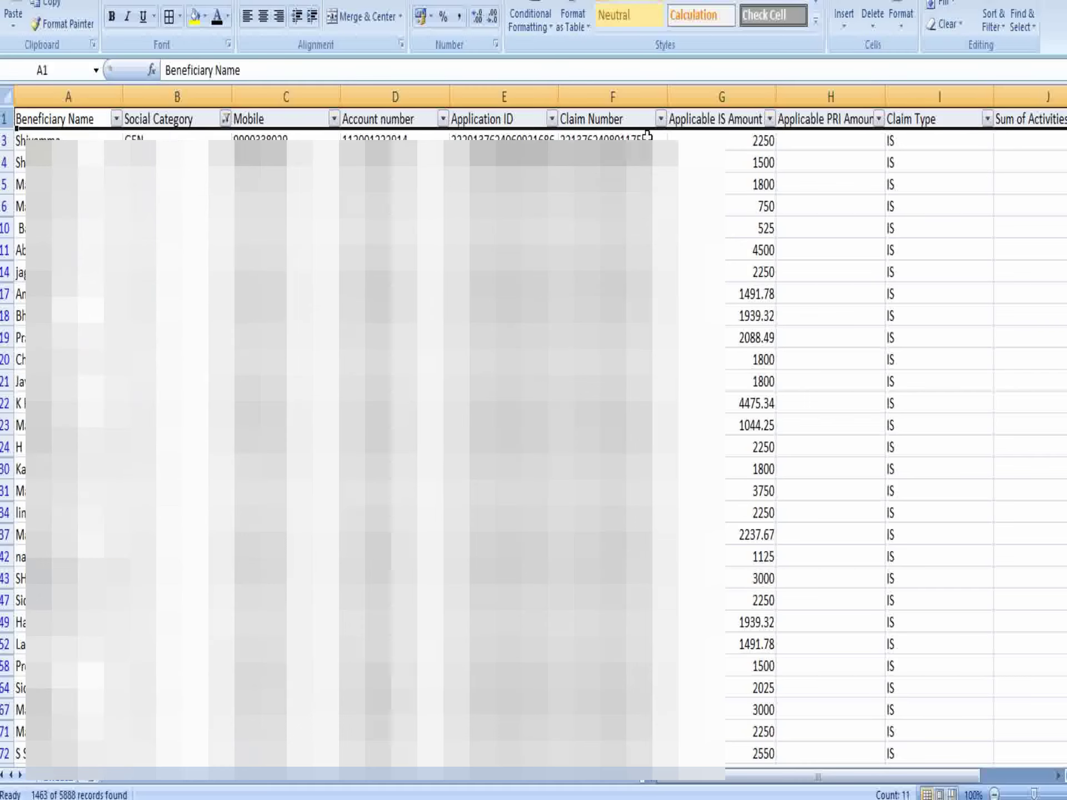
- Read the sums of the Applicable IS Amount and Sum of Activities Sanction Amount columns for the filtered GEN records
click(734, 97)
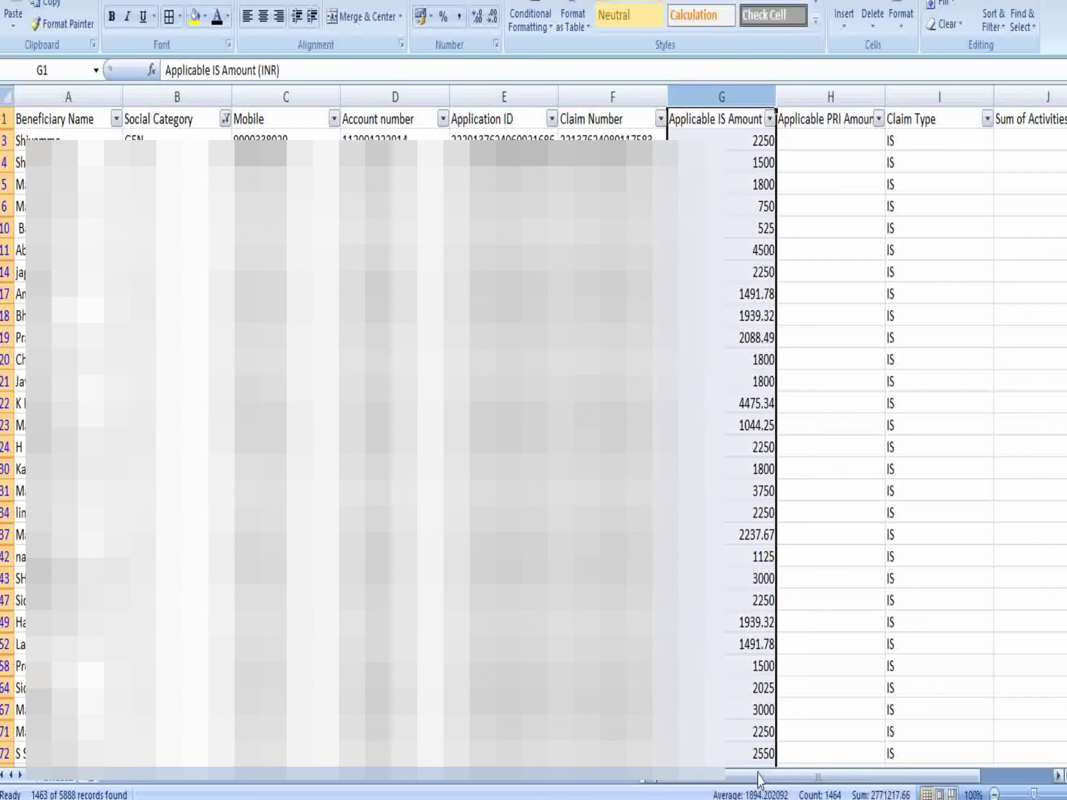
drag(792, 777, 812, 785)
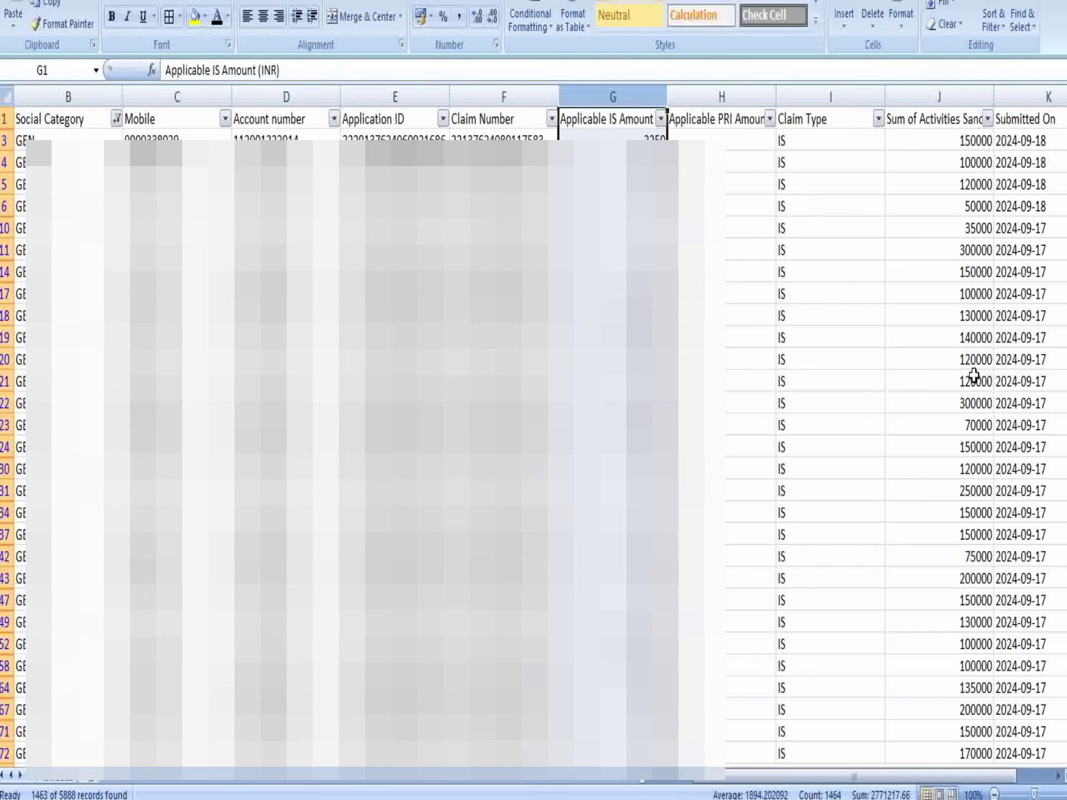
drag(907, 780, 945, 781)
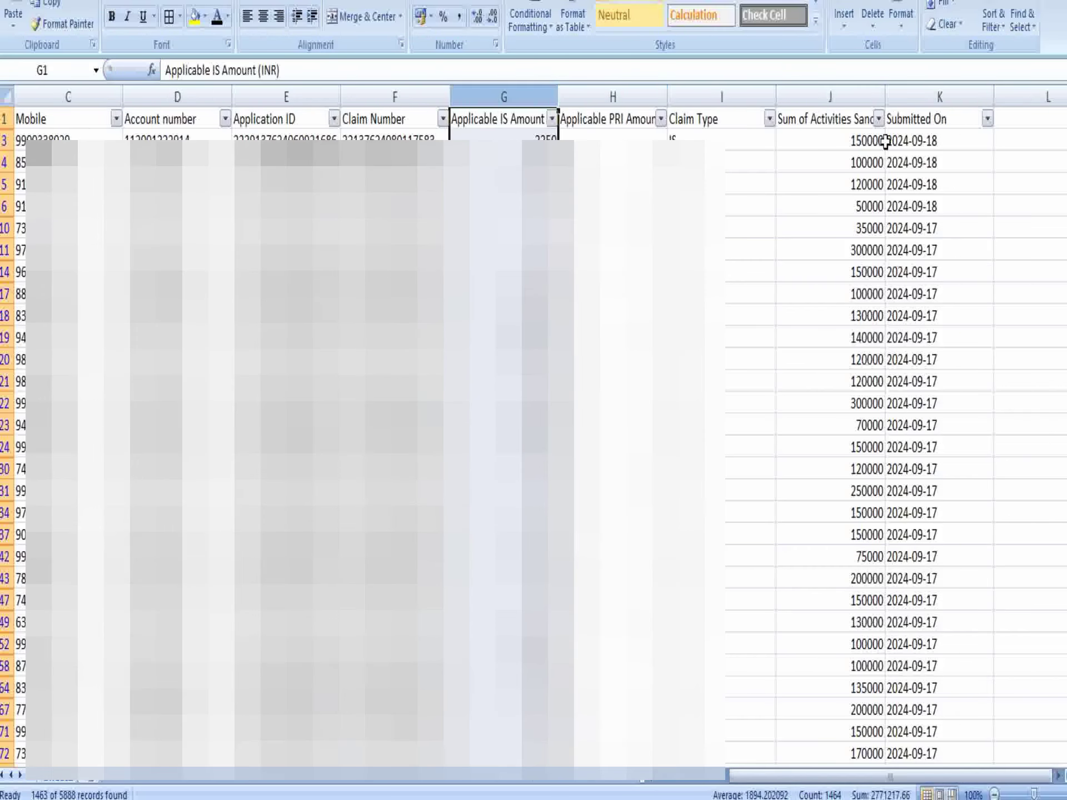
click(844, 98)
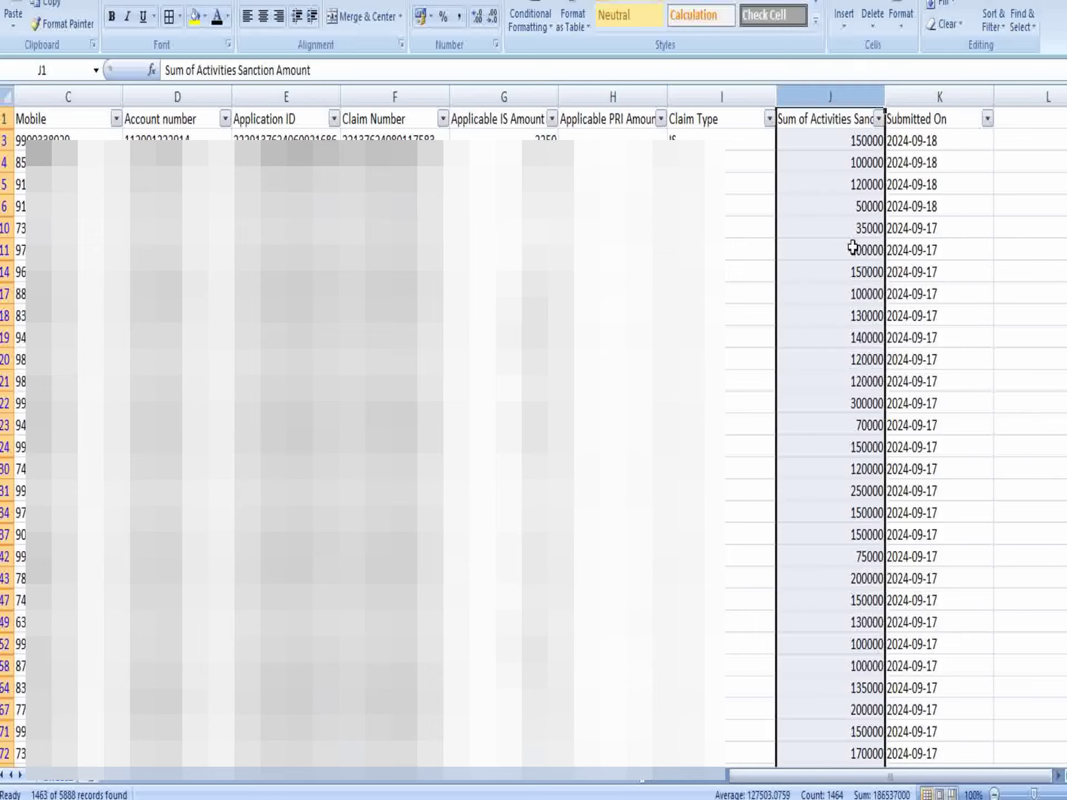
drag(880, 781, 873, 781)
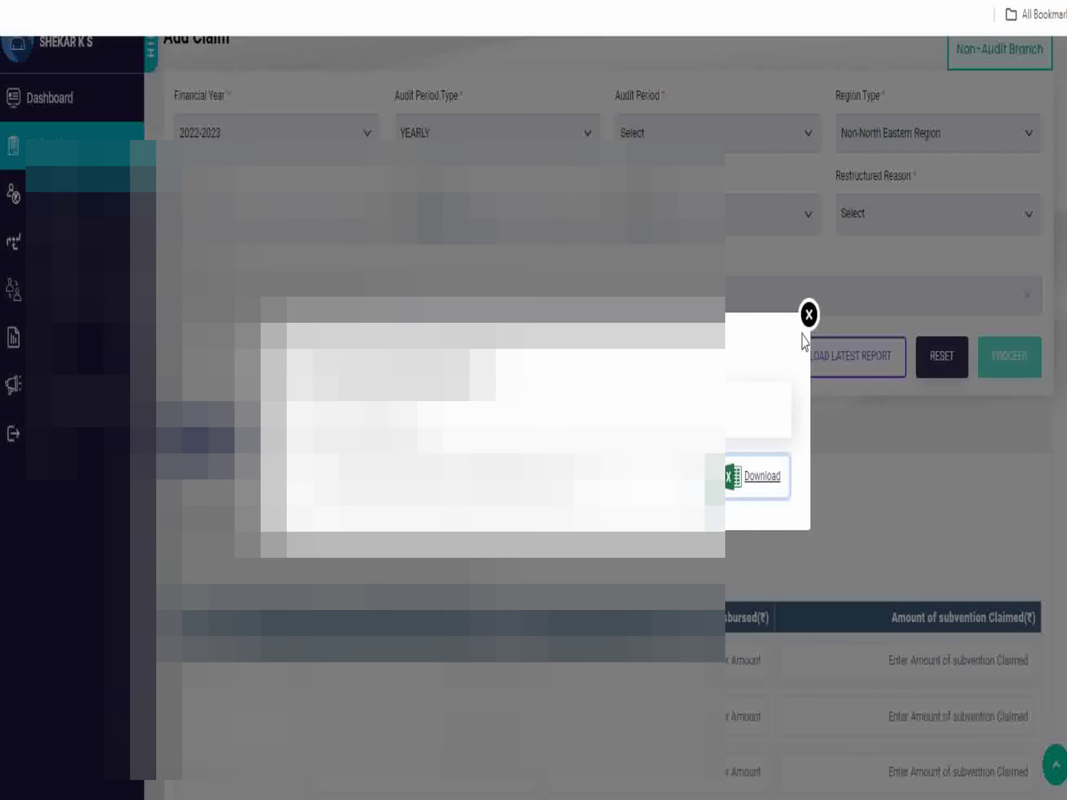
- Return to the claim form, close the generated reports list and go through the SC row's entry fields under Crop Loans
click(807, 321)
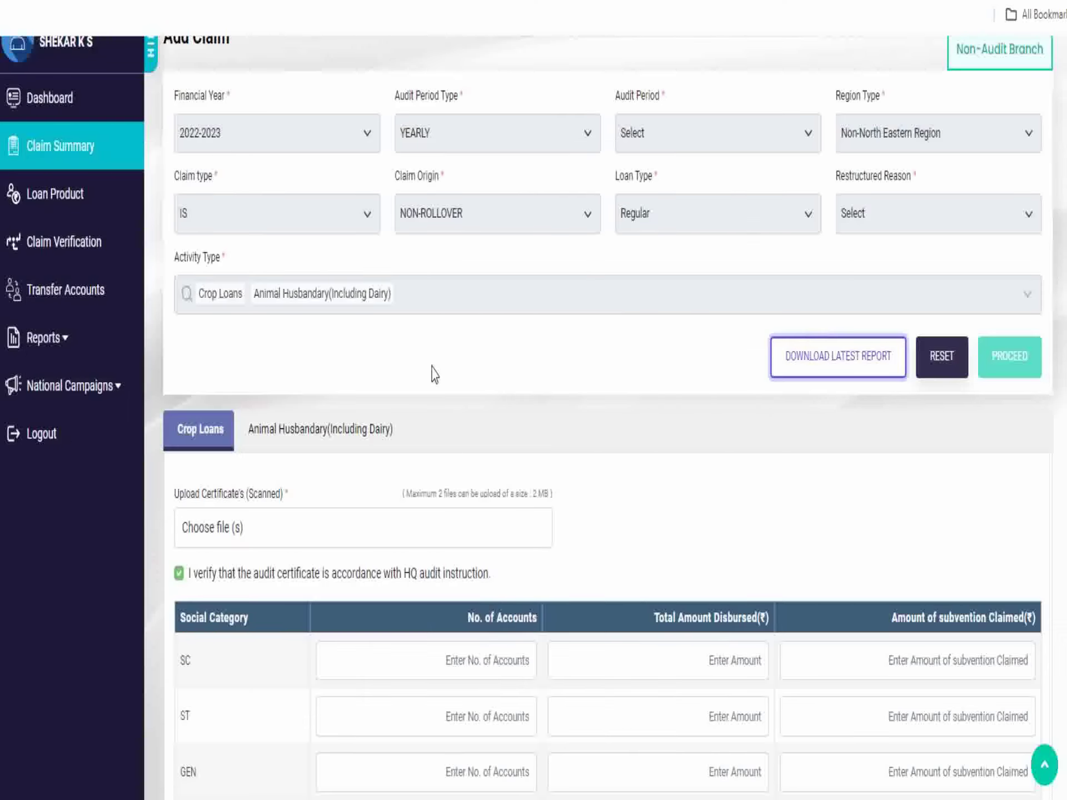
scroll(690, 472, down, 3)
click(491, 451)
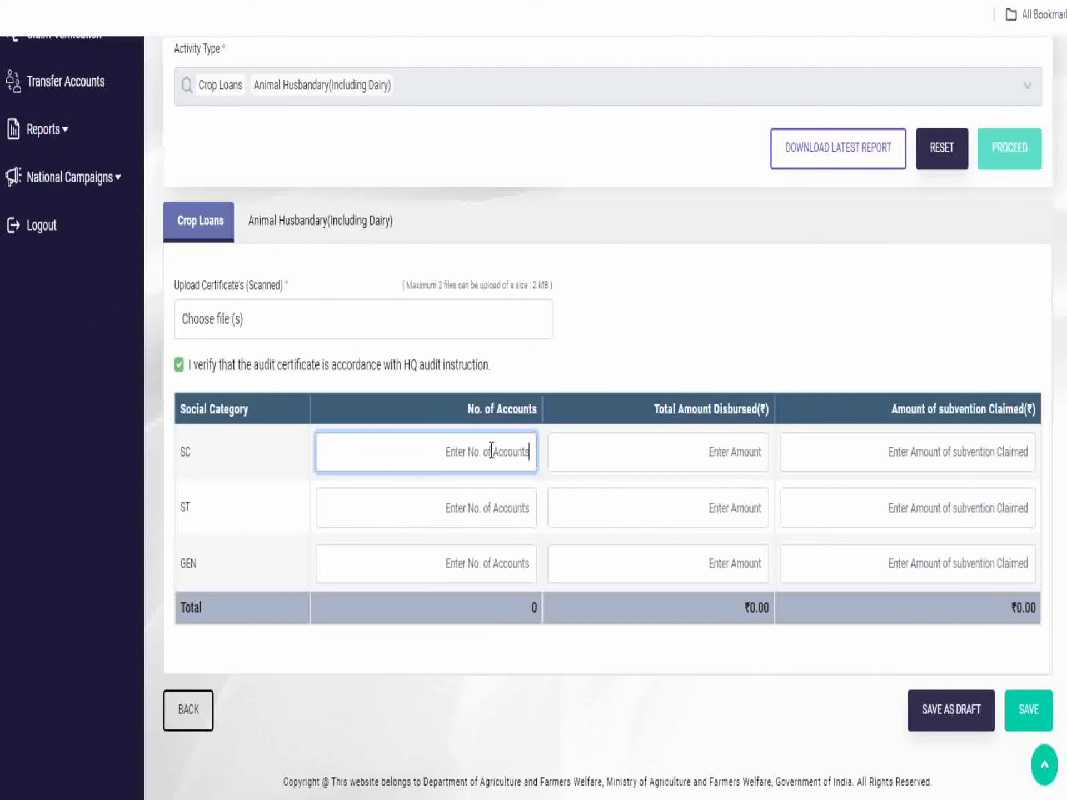
click(690, 428)
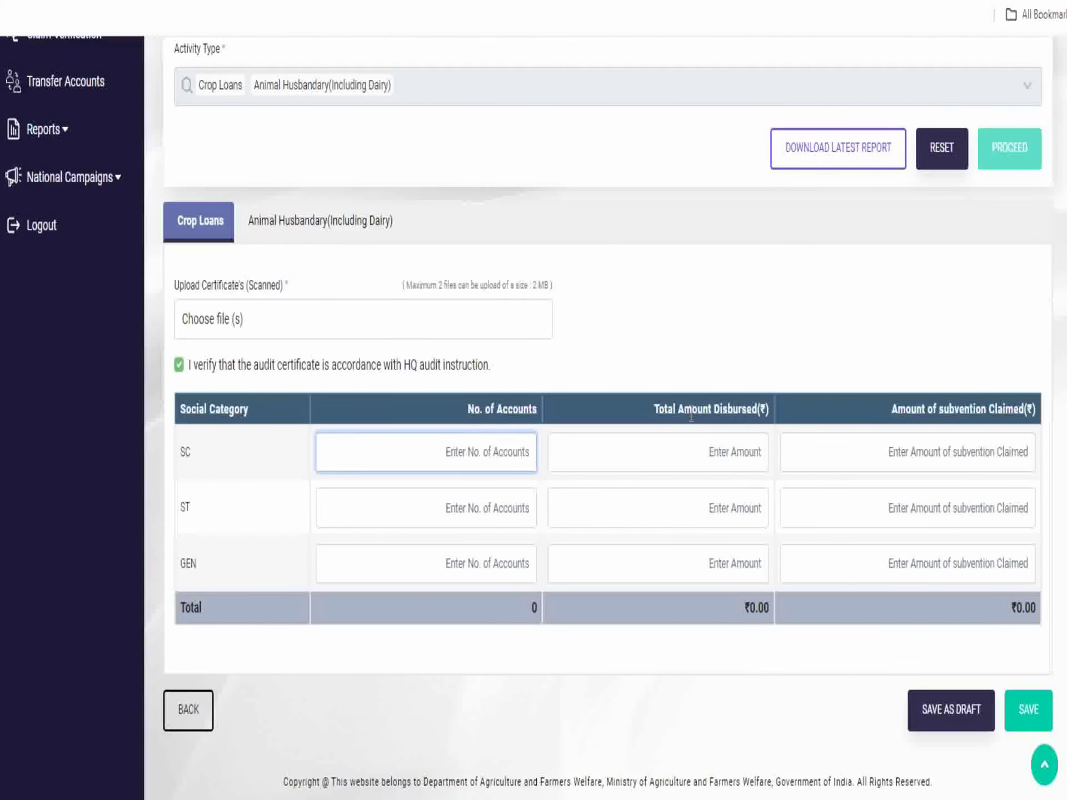
click(939, 439)
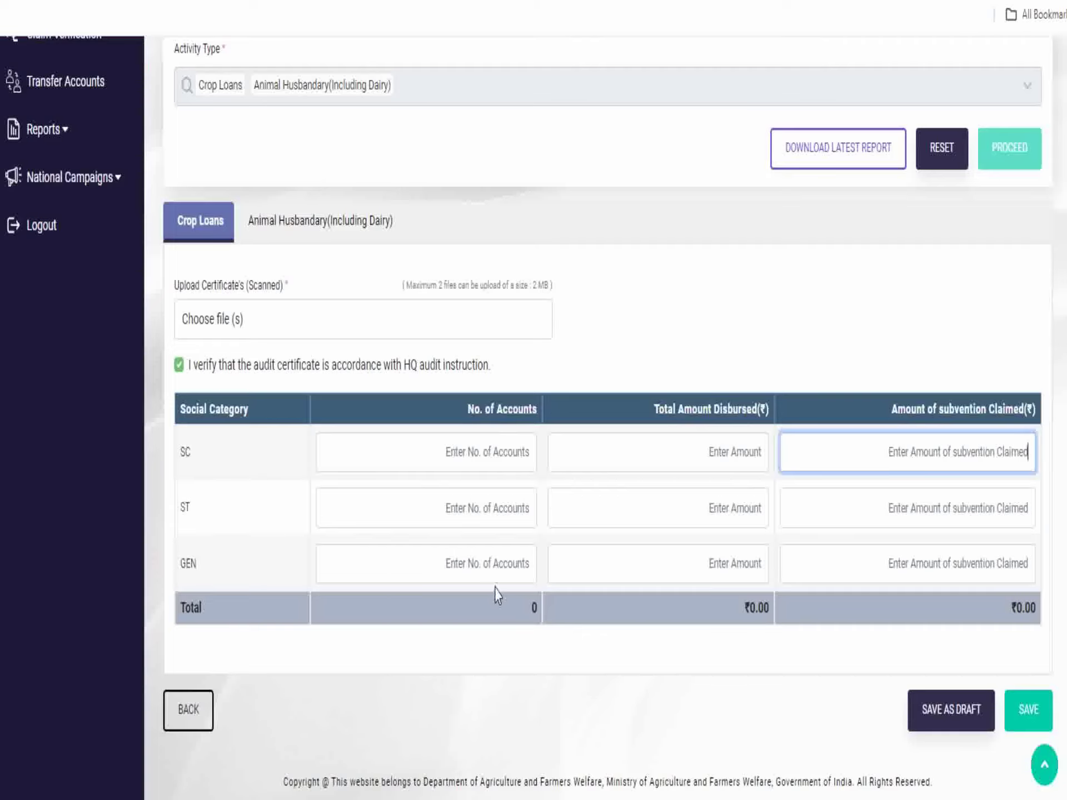
click(466, 453)
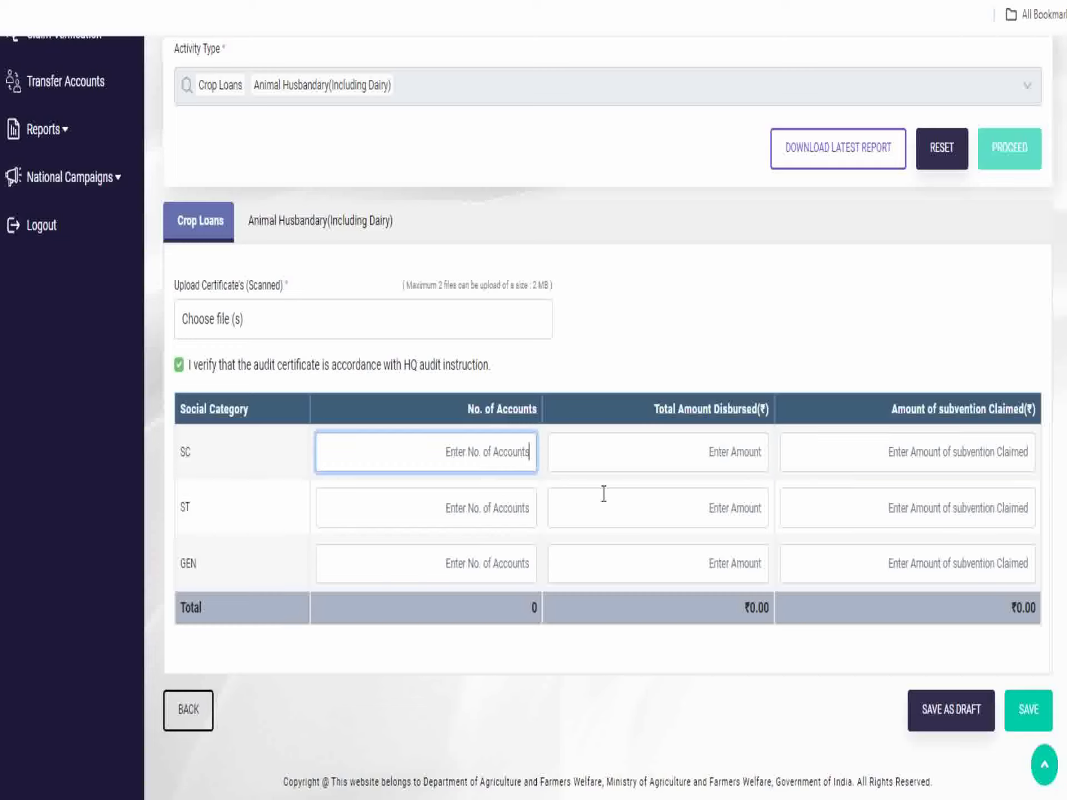
- View the Animal Husbandary(Including Dairy) section of the claim and switch back to Crop Loans
click(292, 239)
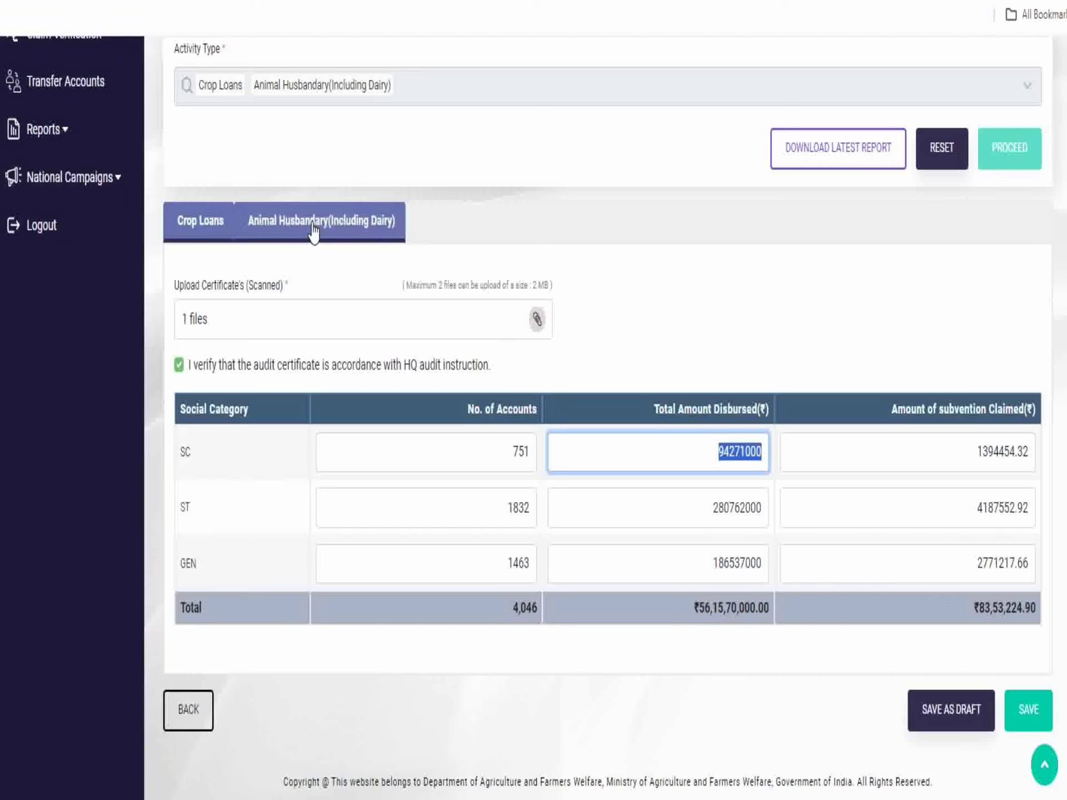
click(315, 231)
click(213, 222)
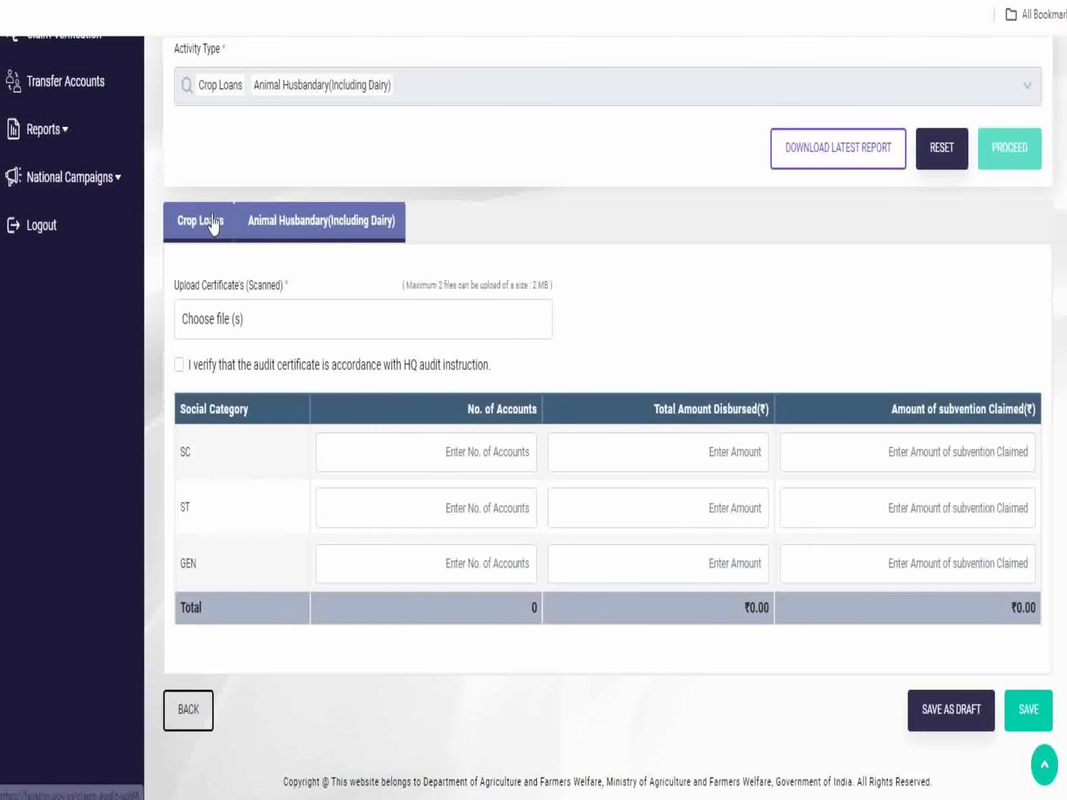
- Try to save the claim and tick the audit certificate verification for Animal Husbandary(Including Dairy)
click(1028, 709)
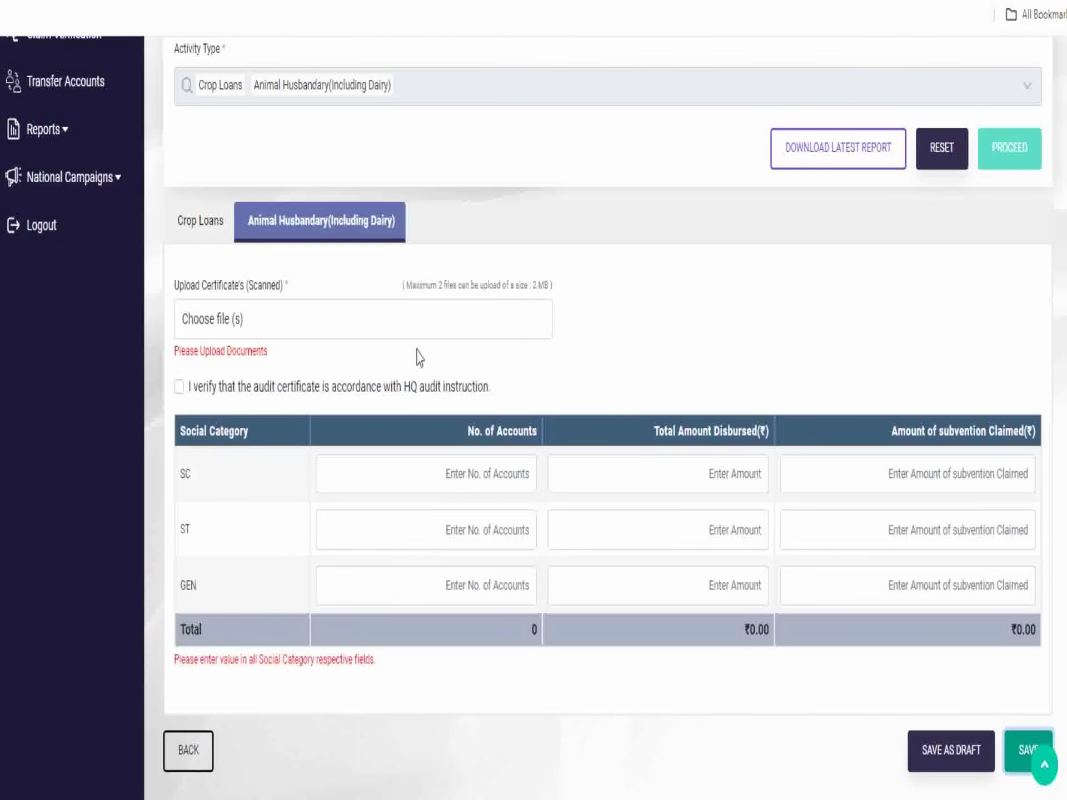
click(179, 387)
click(1022, 750)
- Enter the Animal Husbandary number of accounts as 12 for SC, 4 for ST and 6 for GEN
click(481, 477)
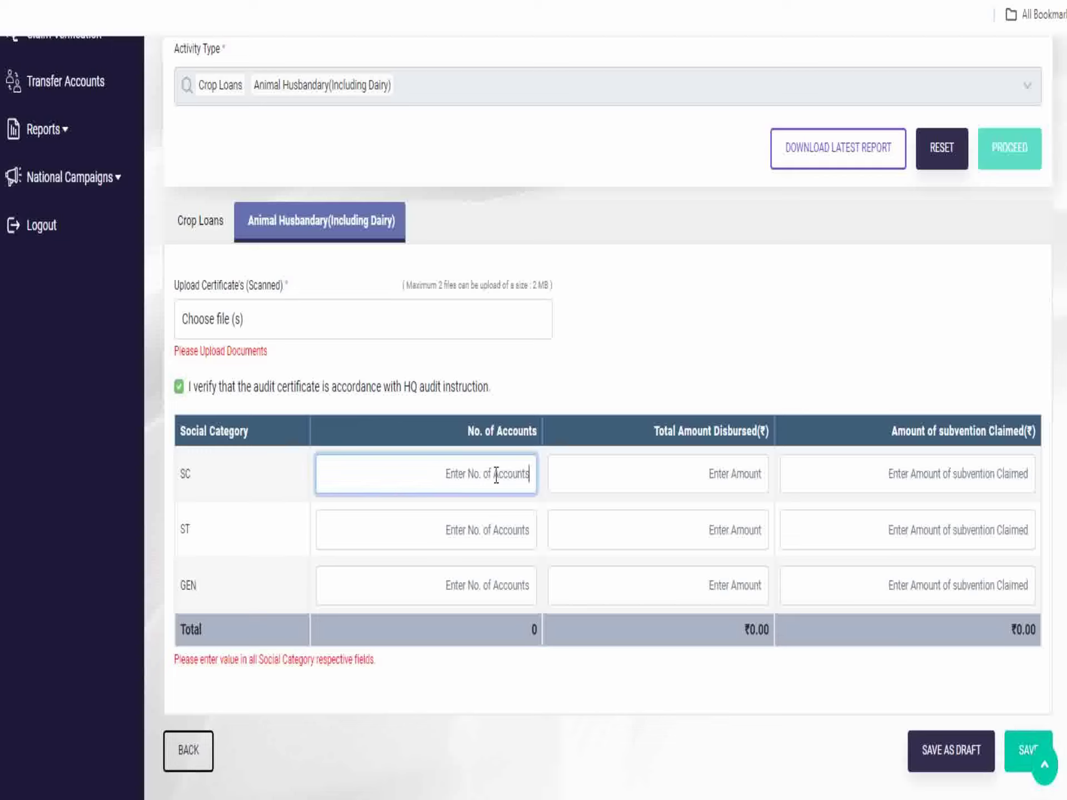
text(12)
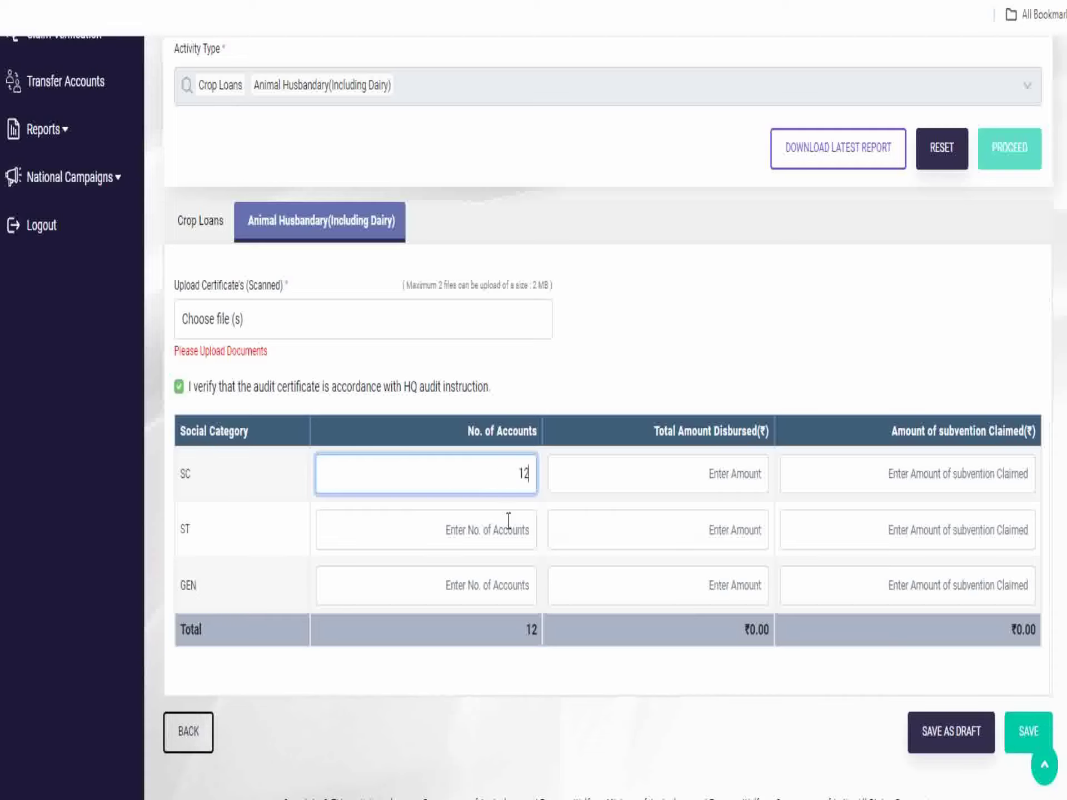
click(508, 519)
text(4)
click(504, 579)
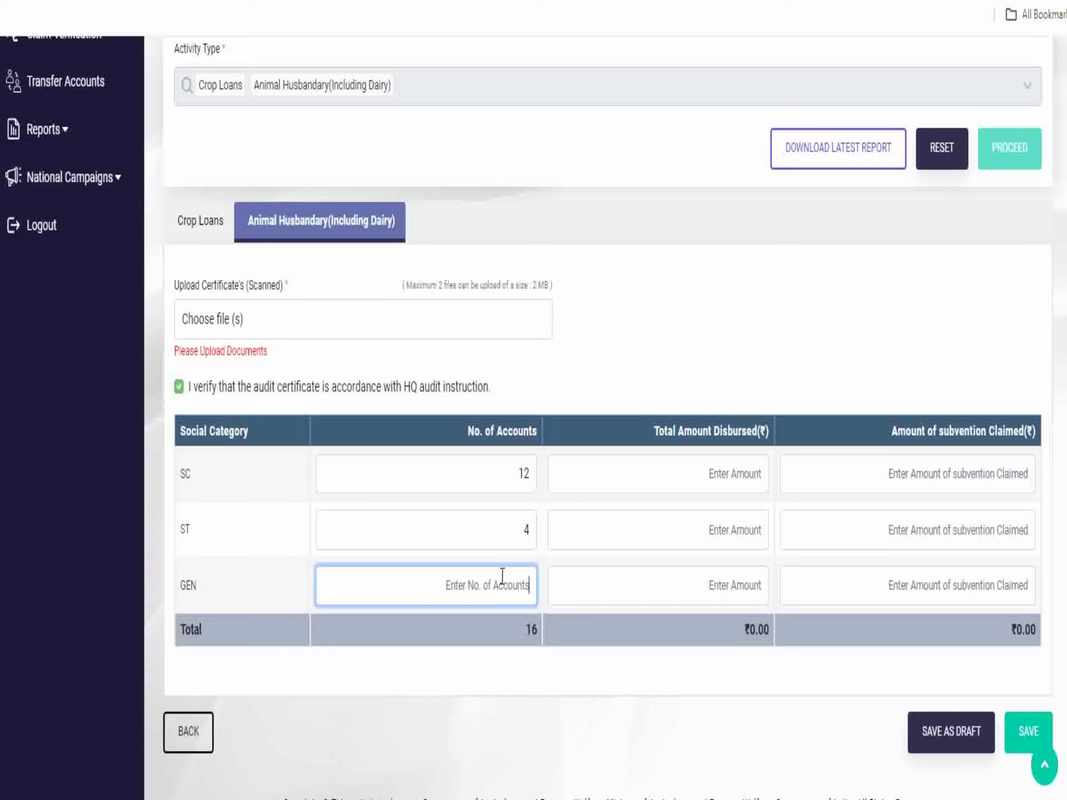
text(6)
- Enter disbursed amounts of 1200000 for SC, 1354200 for ST and 1265420 for GEN, with subvention claimed of 16522, 13652 and 1264 respectively
click(689, 482)
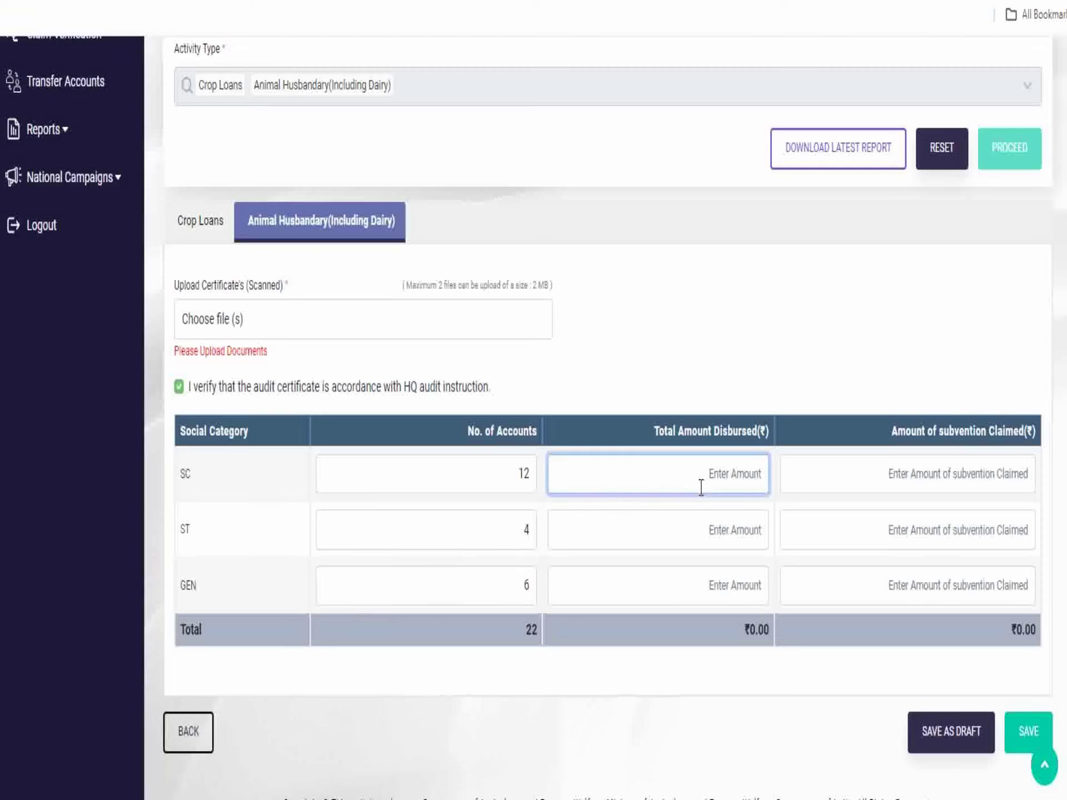
text(1200000)
click(728, 536)
text(1354200)
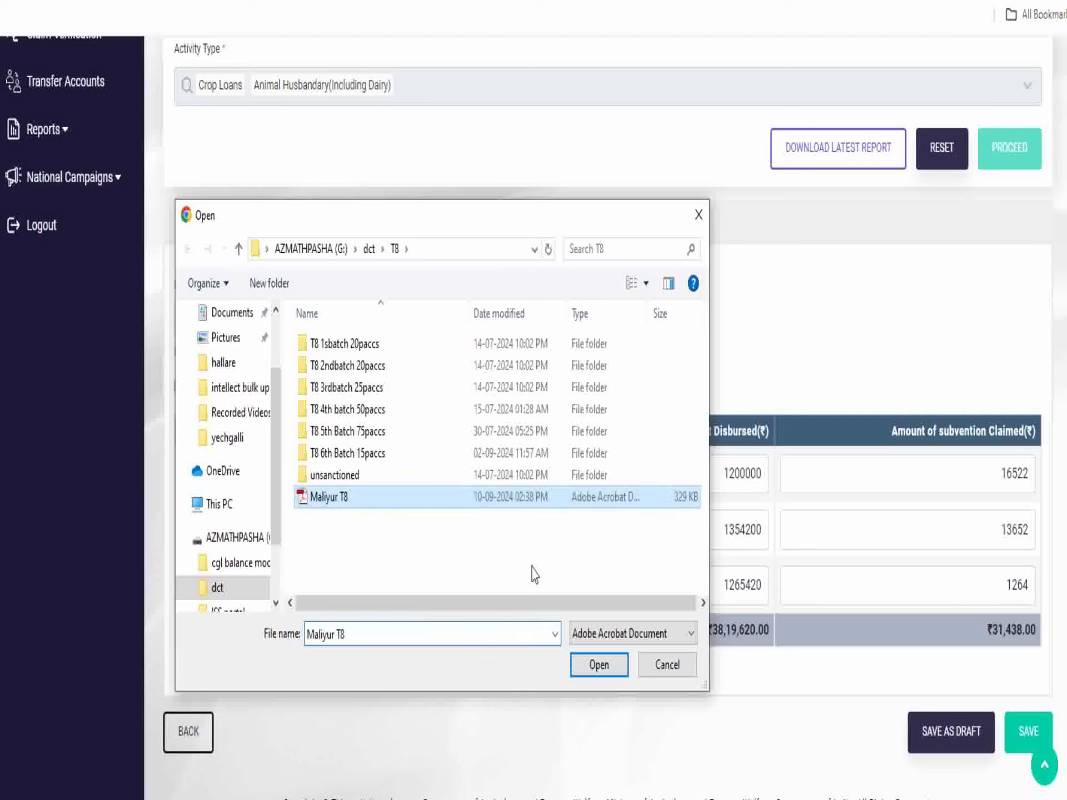
- Attach the Maliyur T8 PDF as the scanned certificate and save the claim, cancelling out of the OTP validation
click(599, 666)
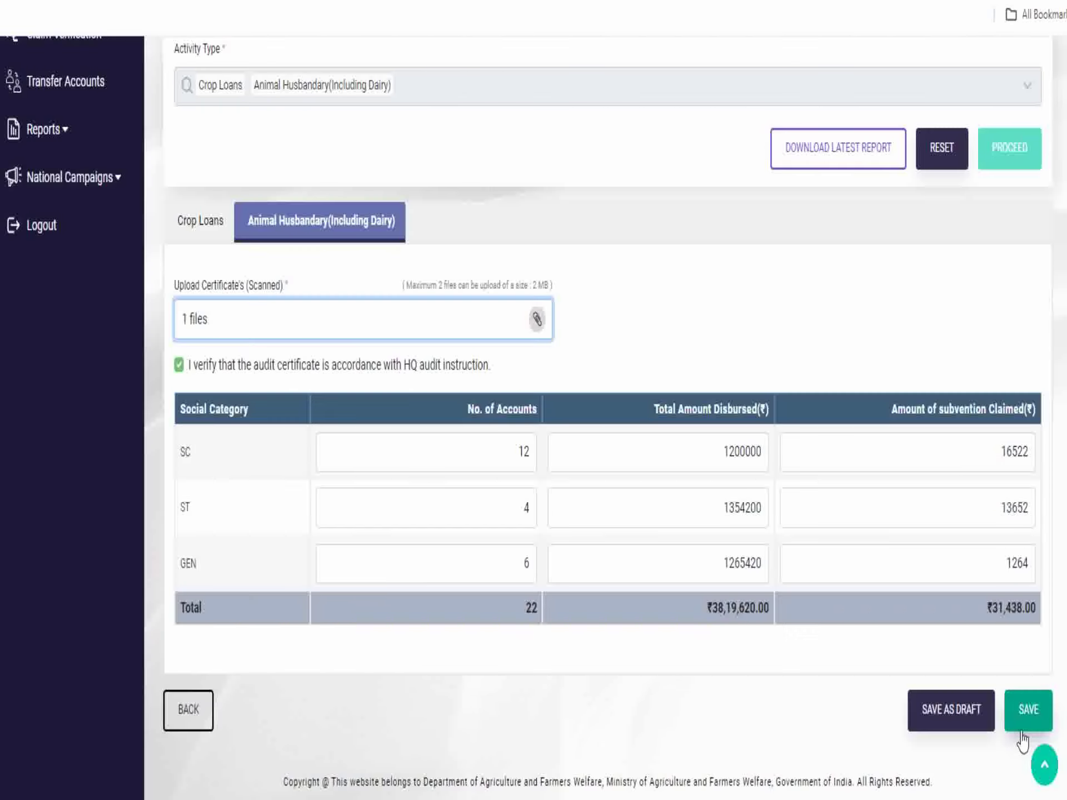
click(1025, 719)
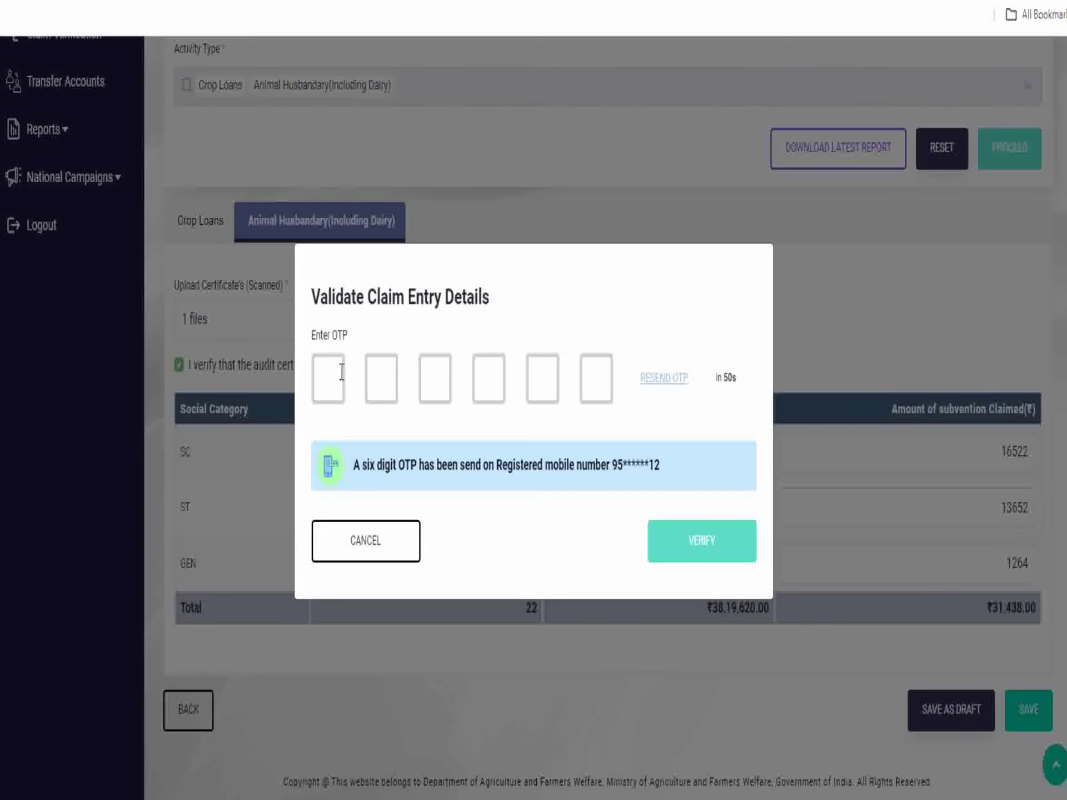
click(362, 554)
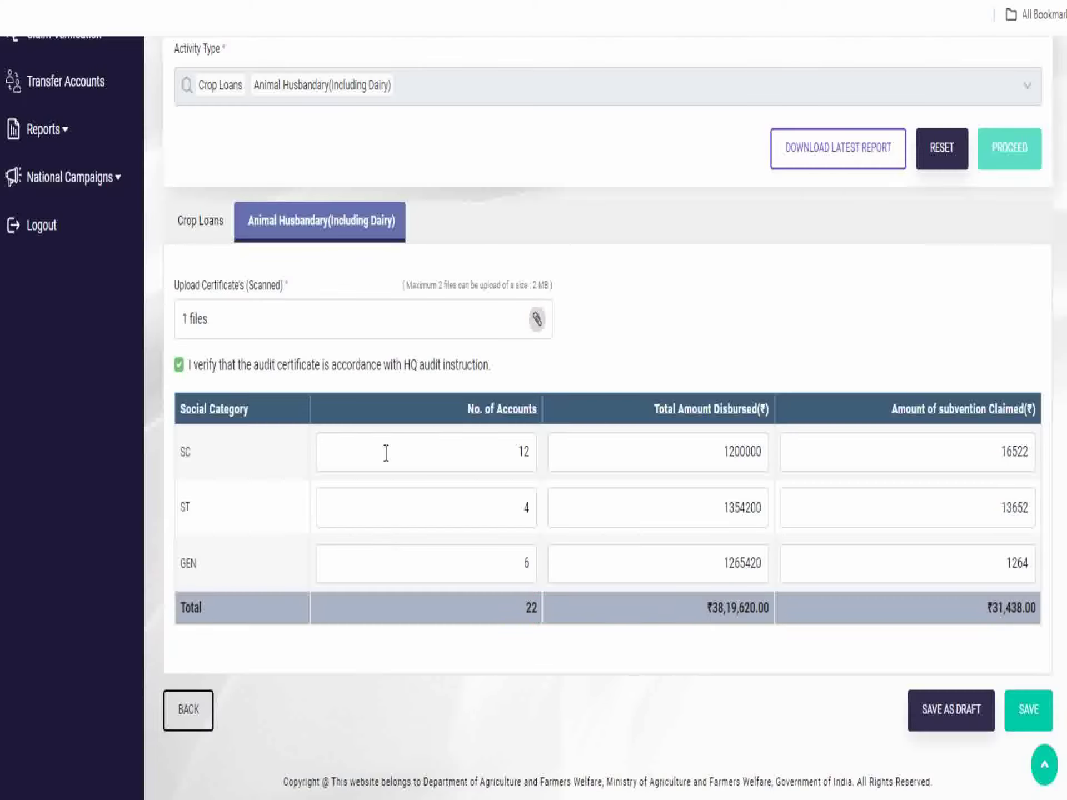
- Look through the Claim Verification, Loan Product and Claim Summary pages for 2022-2023 and return to the Claim Verification drafts
scroll(417, 455, up, 5)
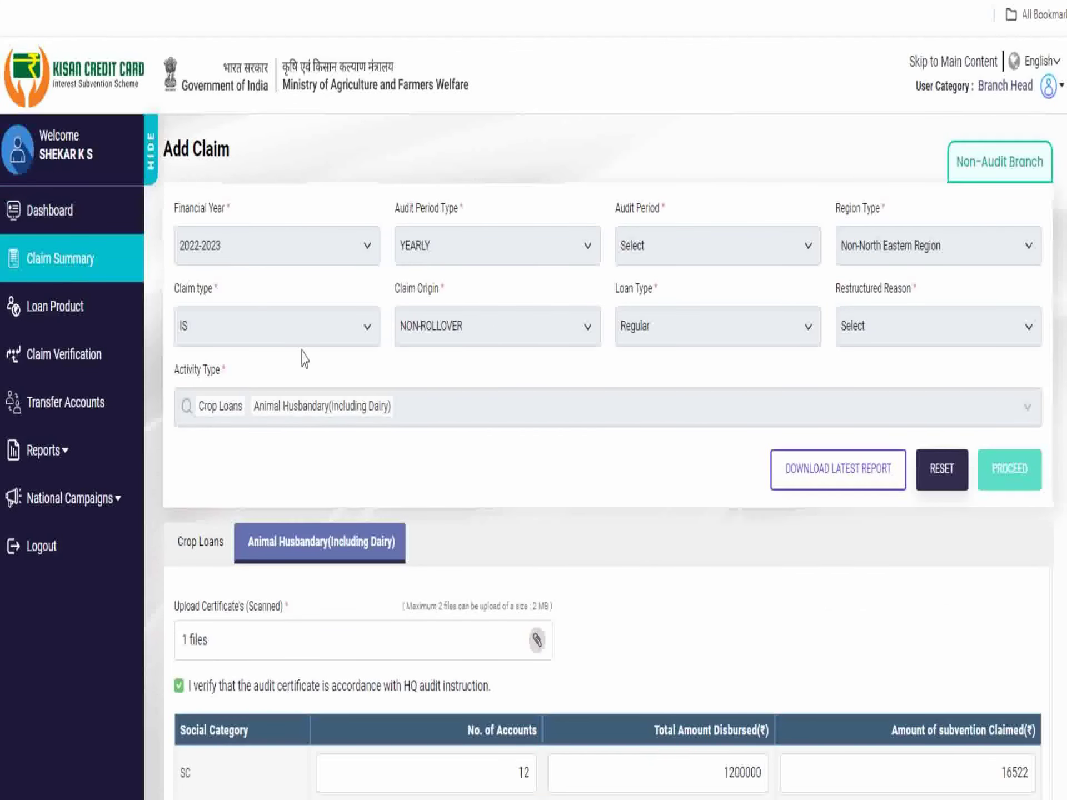
click(52, 356)
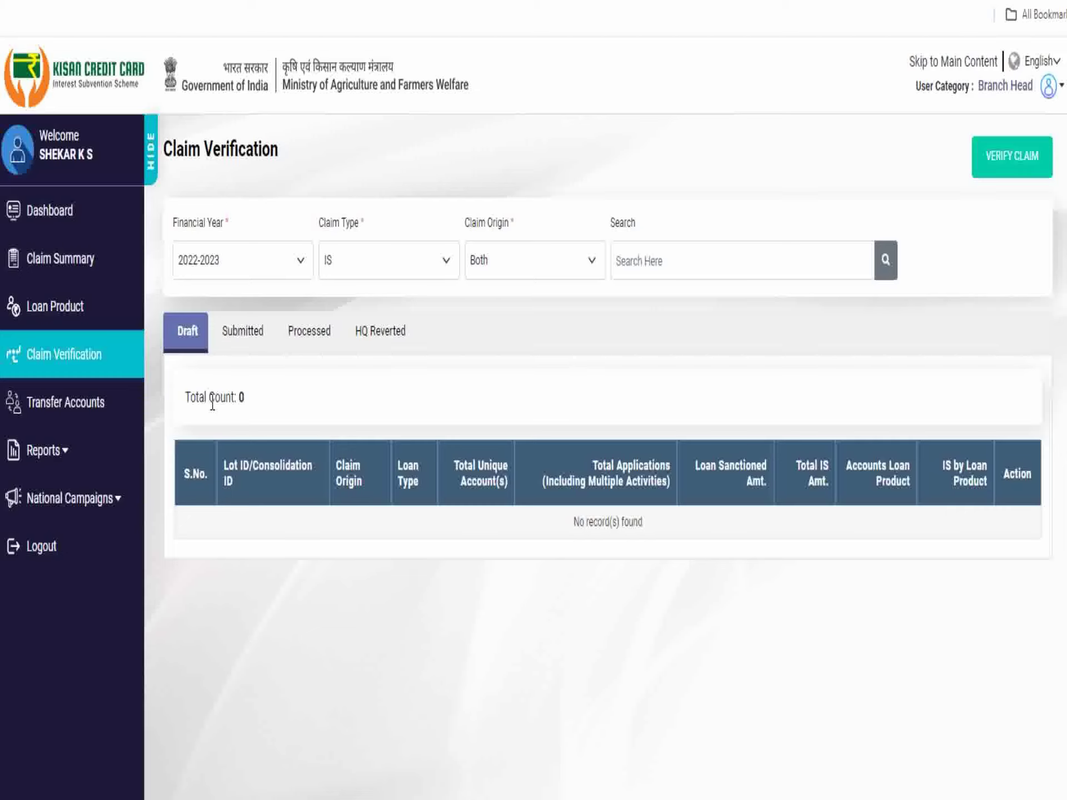
click(67, 271)
click(69, 305)
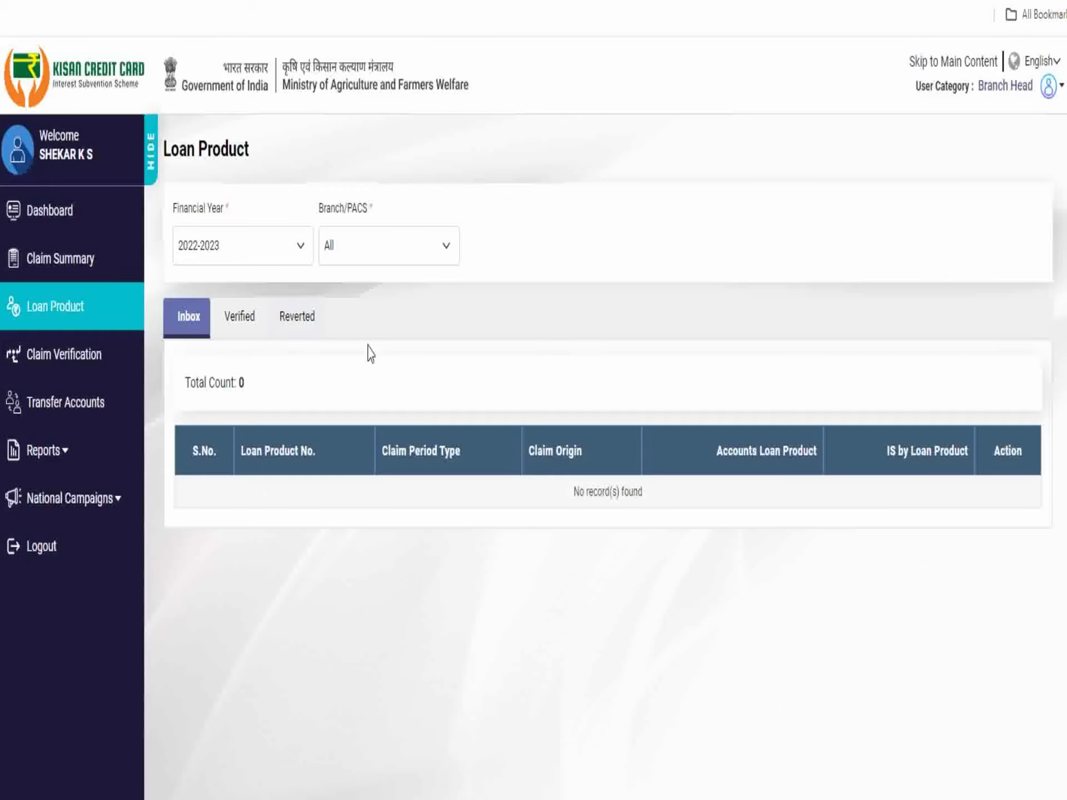
click(42, 277)
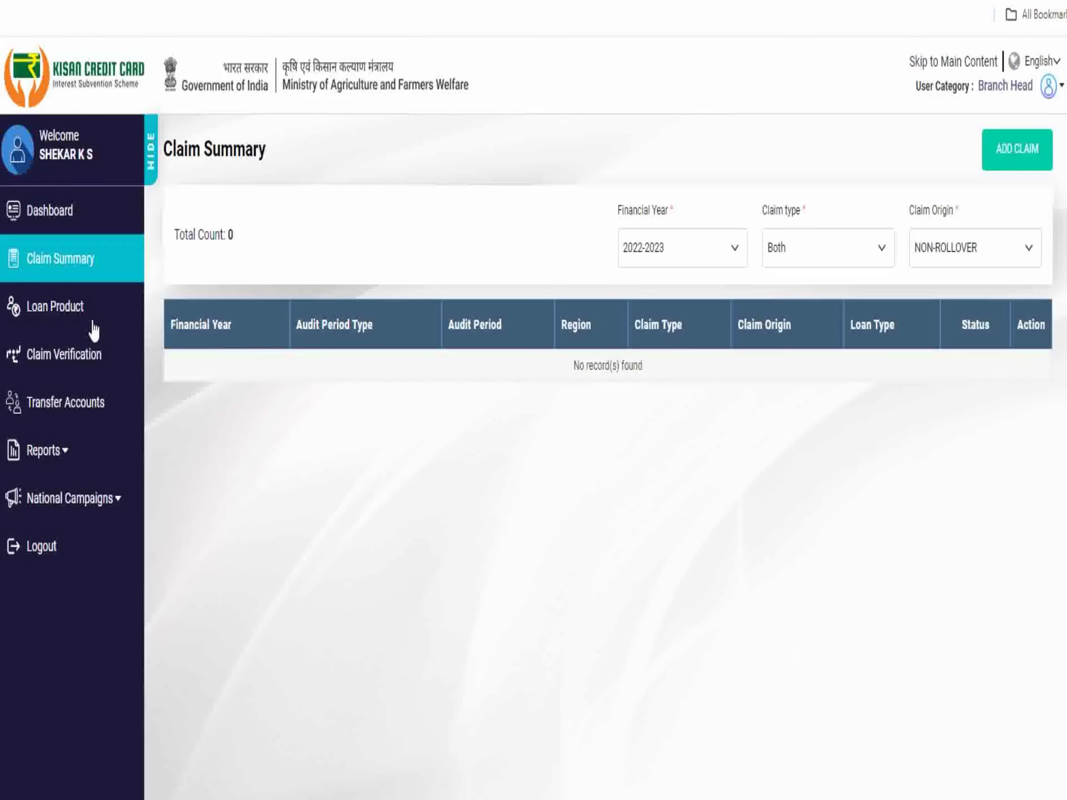
click(45, 375)
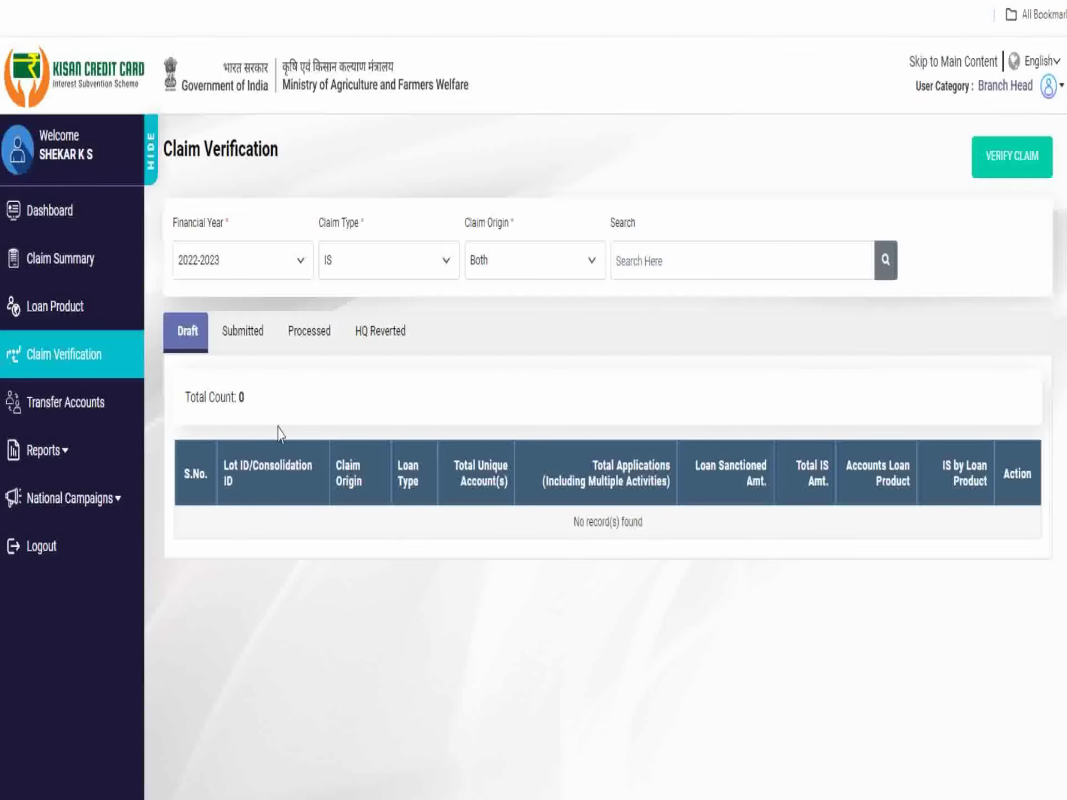